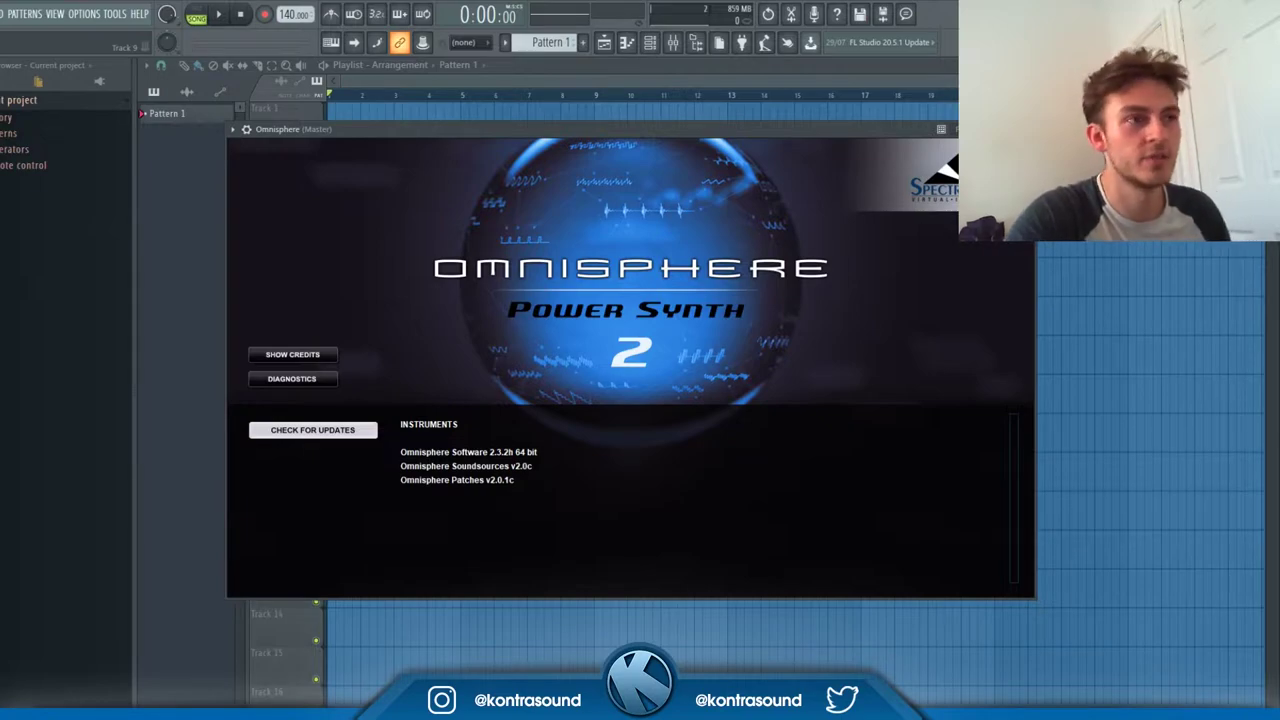
Close the About screen to reach the Omnisphere synth
{"action": "left_click", "coordinate": [427, 205]}
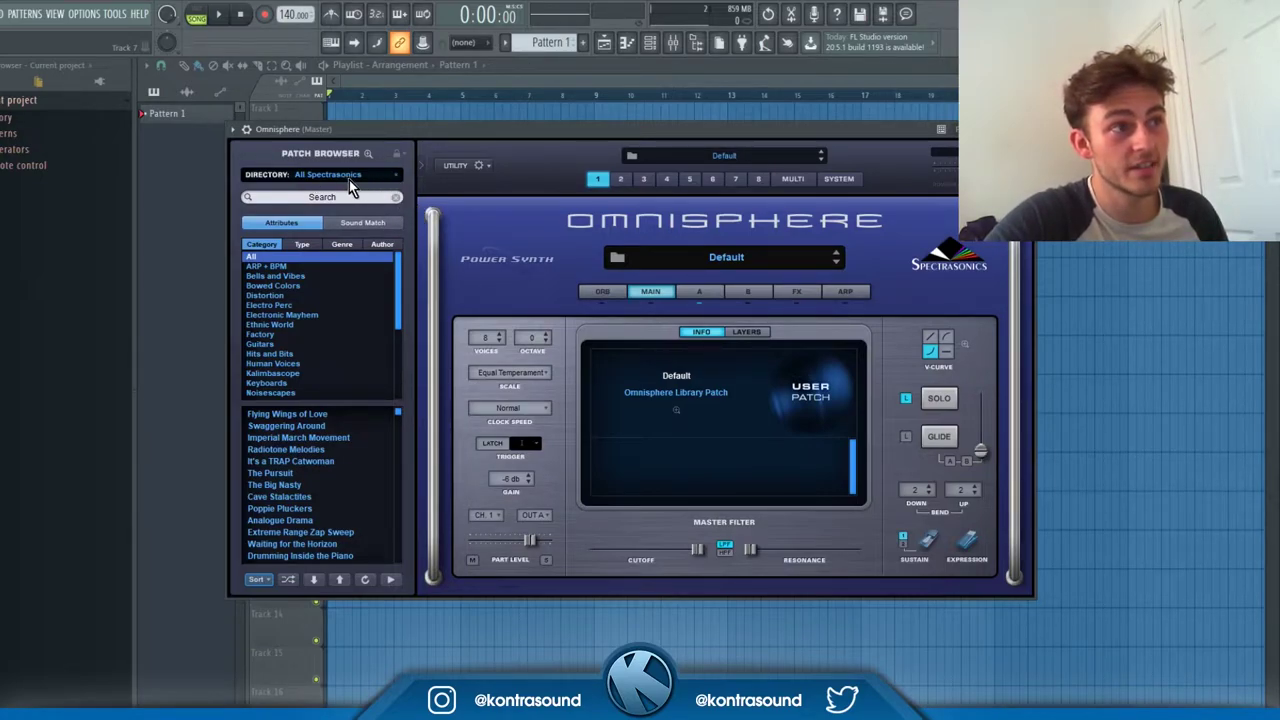
Set the directory to Omnisphere Library, shuffle, and audition patches, settling on Bob's Chop Shop
{"action": "left_click", "coordinate": [393, 178]}
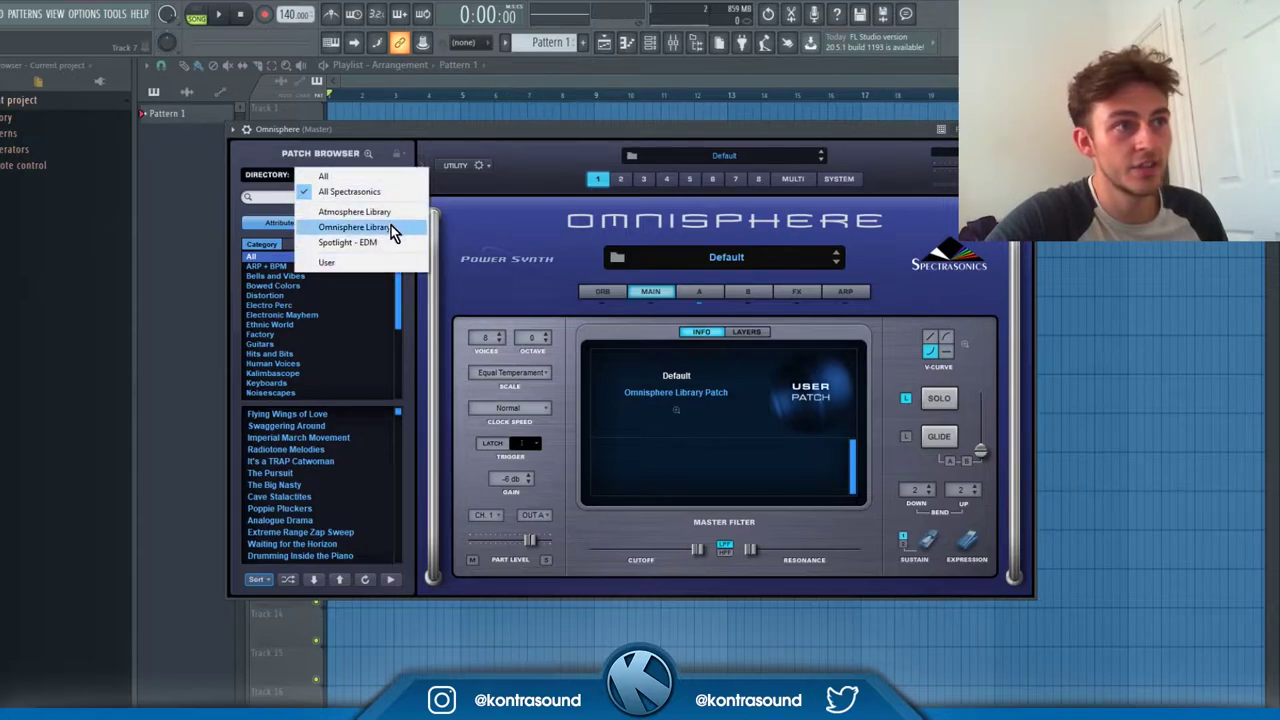
{"action": "left_click", "coordinate": [392, 227]}
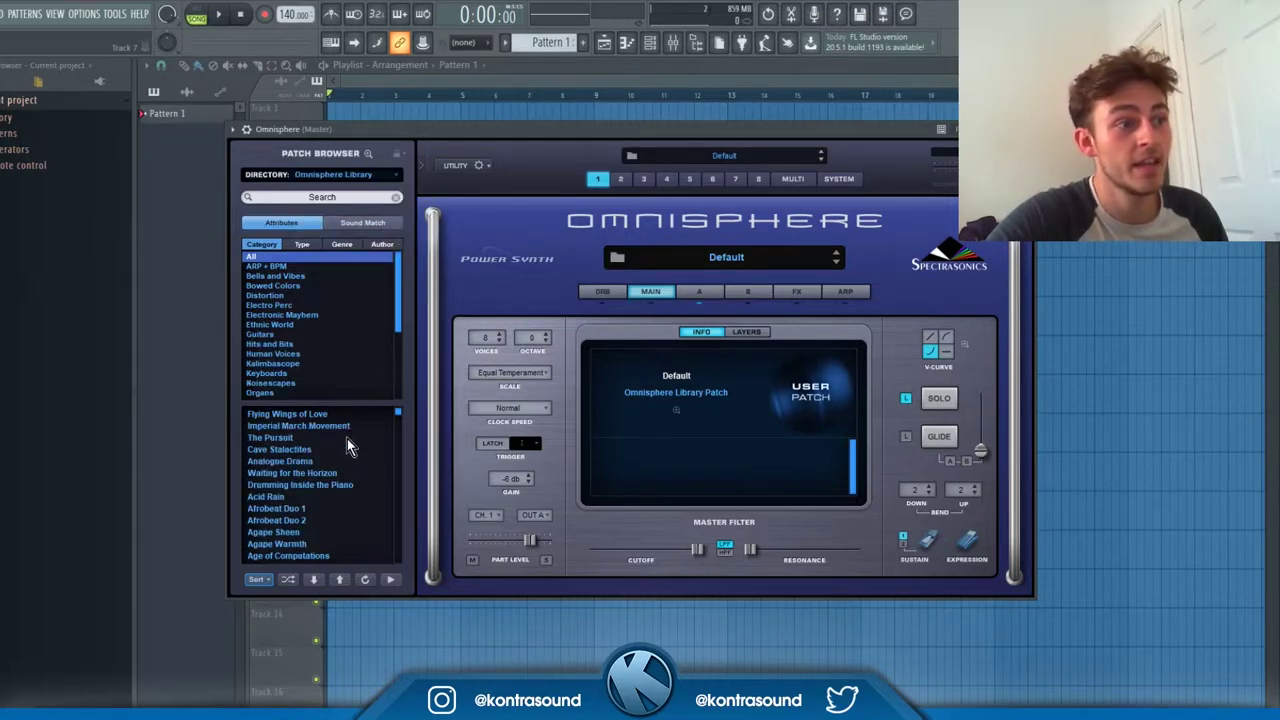
{"action": "left_click", "coordinate": [288, 581]}
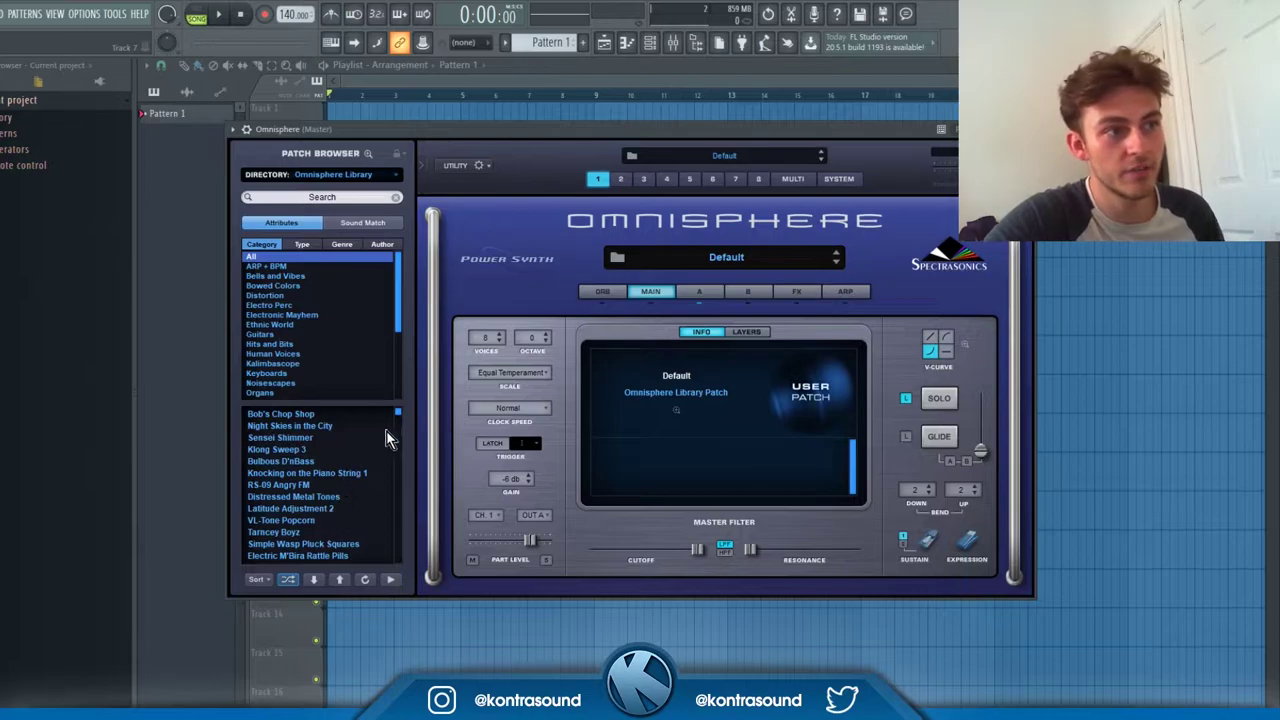
{"action": "left_click", "coordinate": [360, 415]}
{"action": "left_click", "coordinate": [392, 579]}
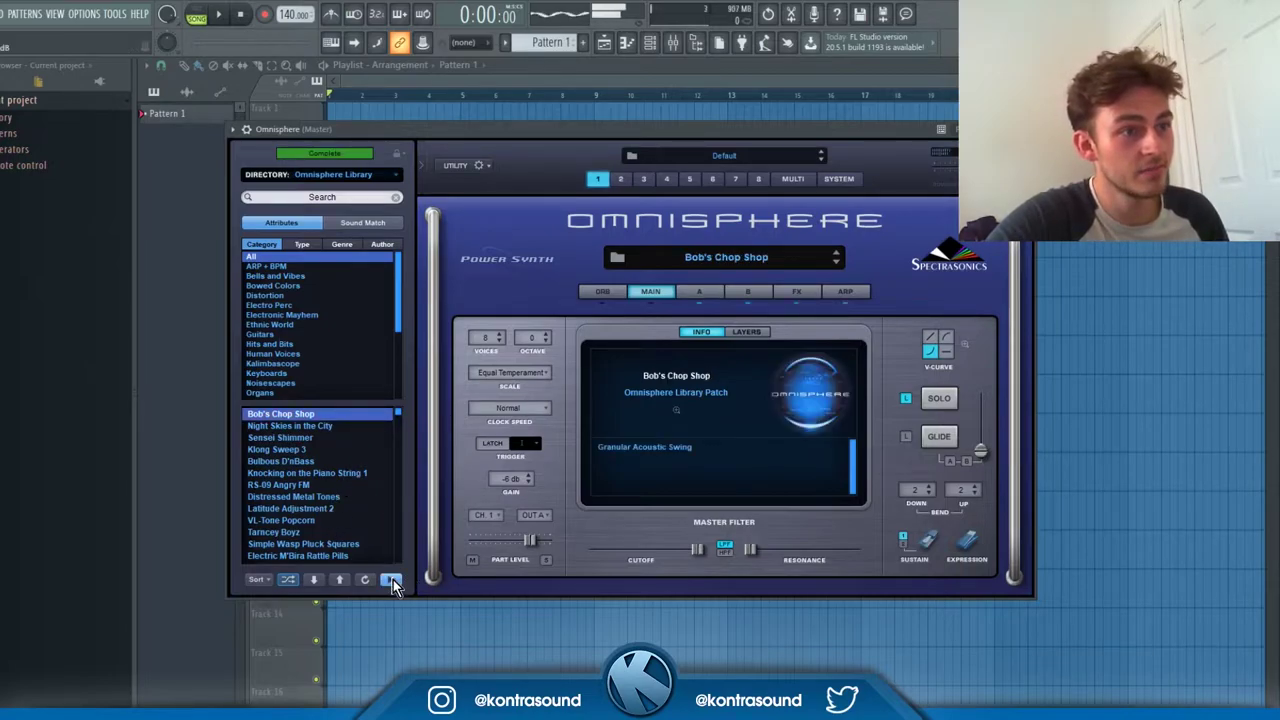
{"action": "left_click", "coordinate": [340, 426]}
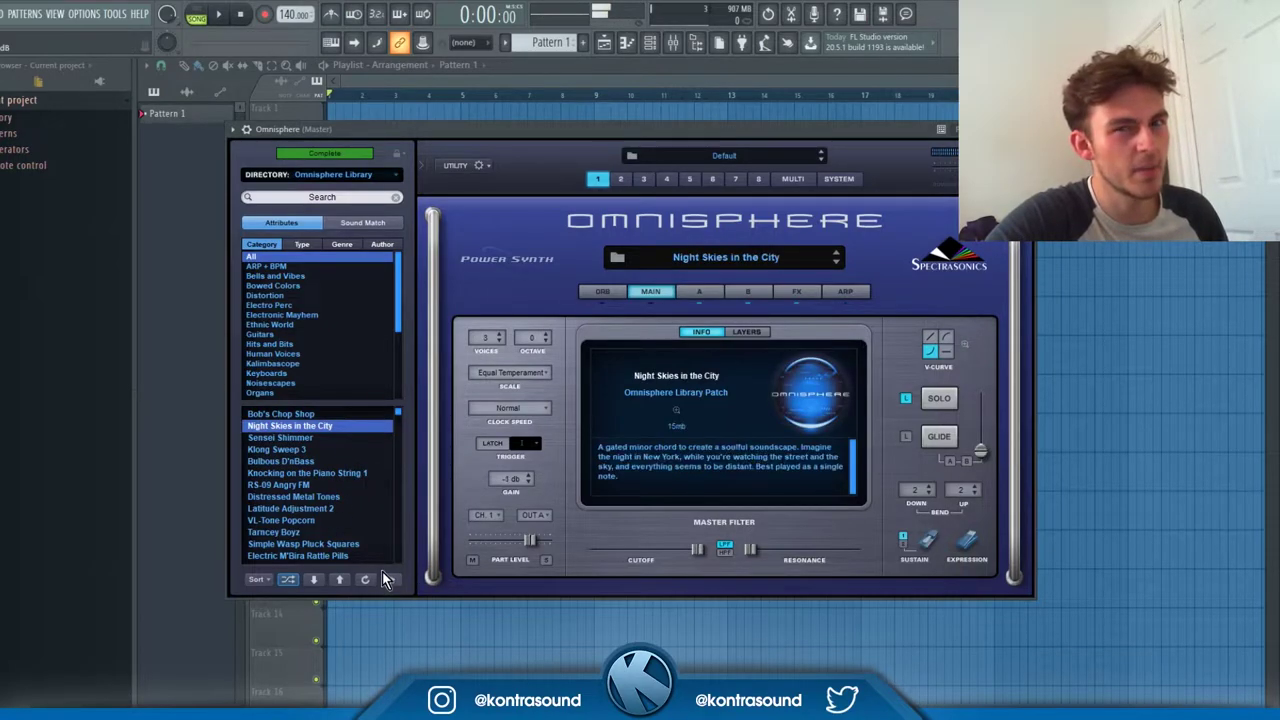
{"action": "key", "text": "Up"}
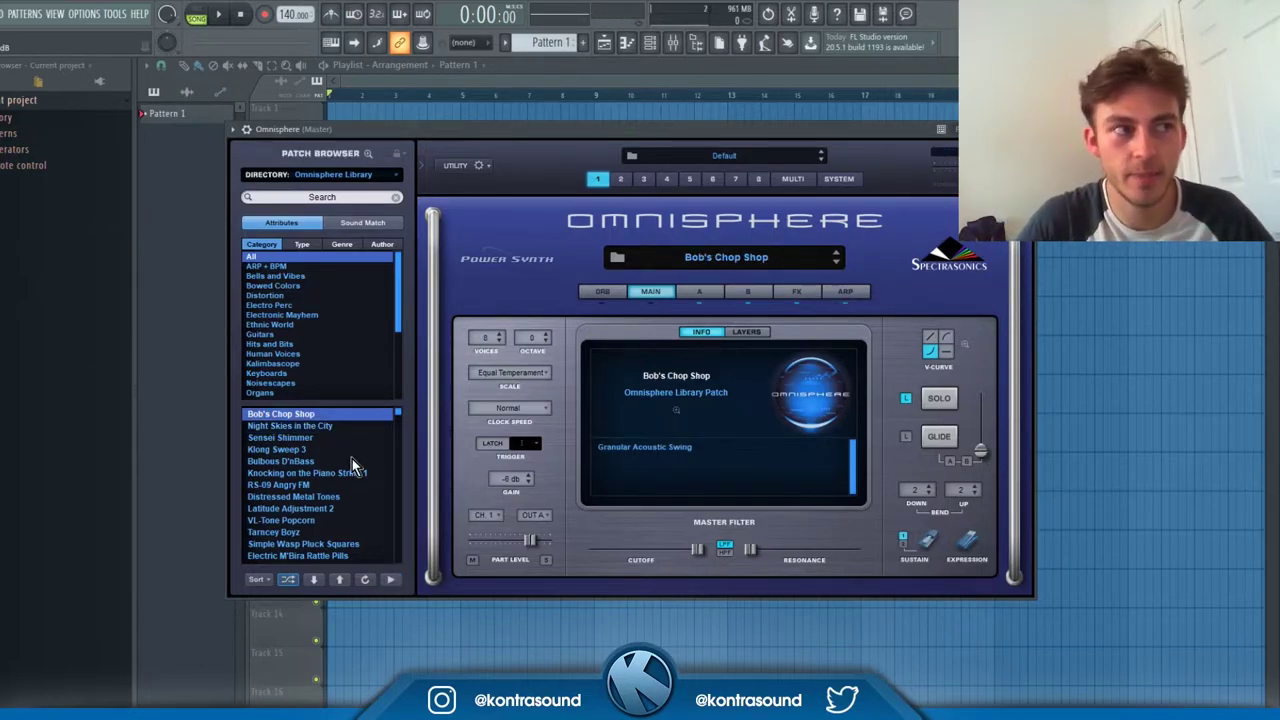
Expand the patch browser to full size with all columns, then return to the compact browser
{"action": "scroll", "coordinate": [305, 332], "scroll_direction": "down", "scroll_amount": 5}
{"action": "scroll", "coordinate": [318, 363], "scroll_direction": "up", "scroll_amount": 3}
{"action": "scroll", "coordinate": [312, 357], "scroll_direction": "down", "scroll_amount": 3}
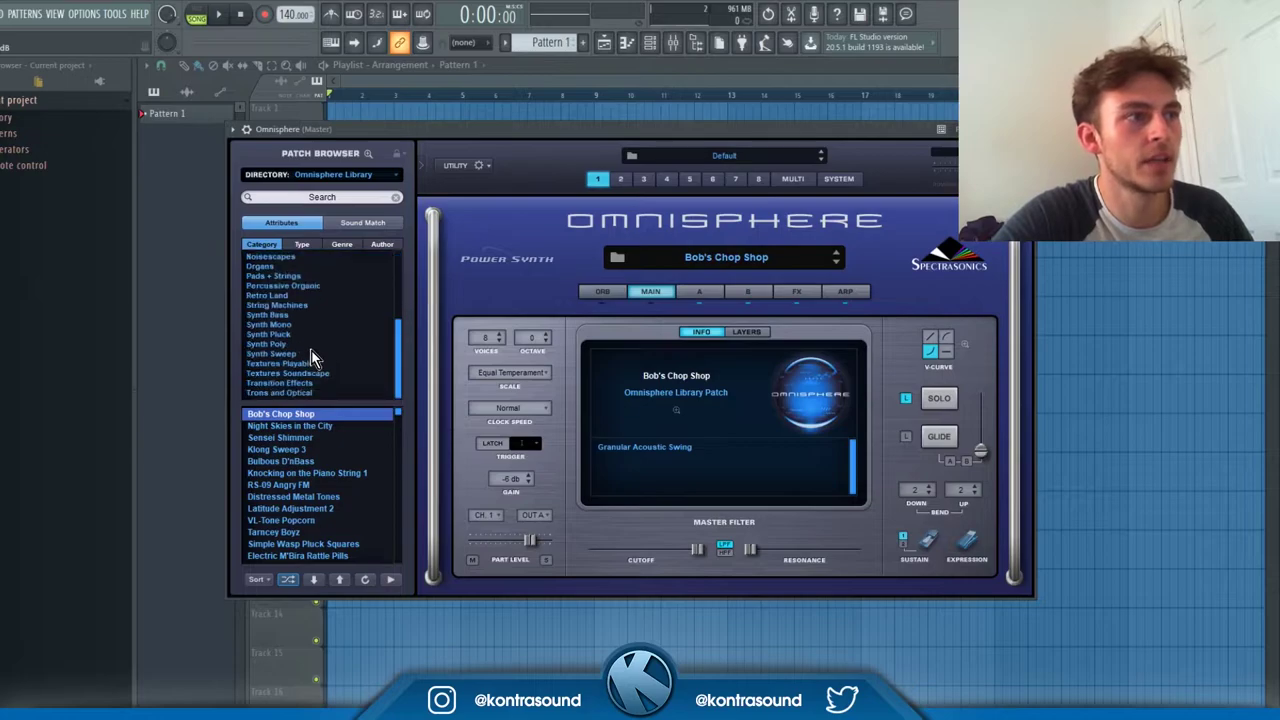
{"action": "scroll", "coordinate": [312, 357], "scroll_direction": "up", "scroll_amount": 5}
{"action": "left_click", "coordinate": [368, 153]}
{"action": "left_click", "coordinate": [247, 153]}
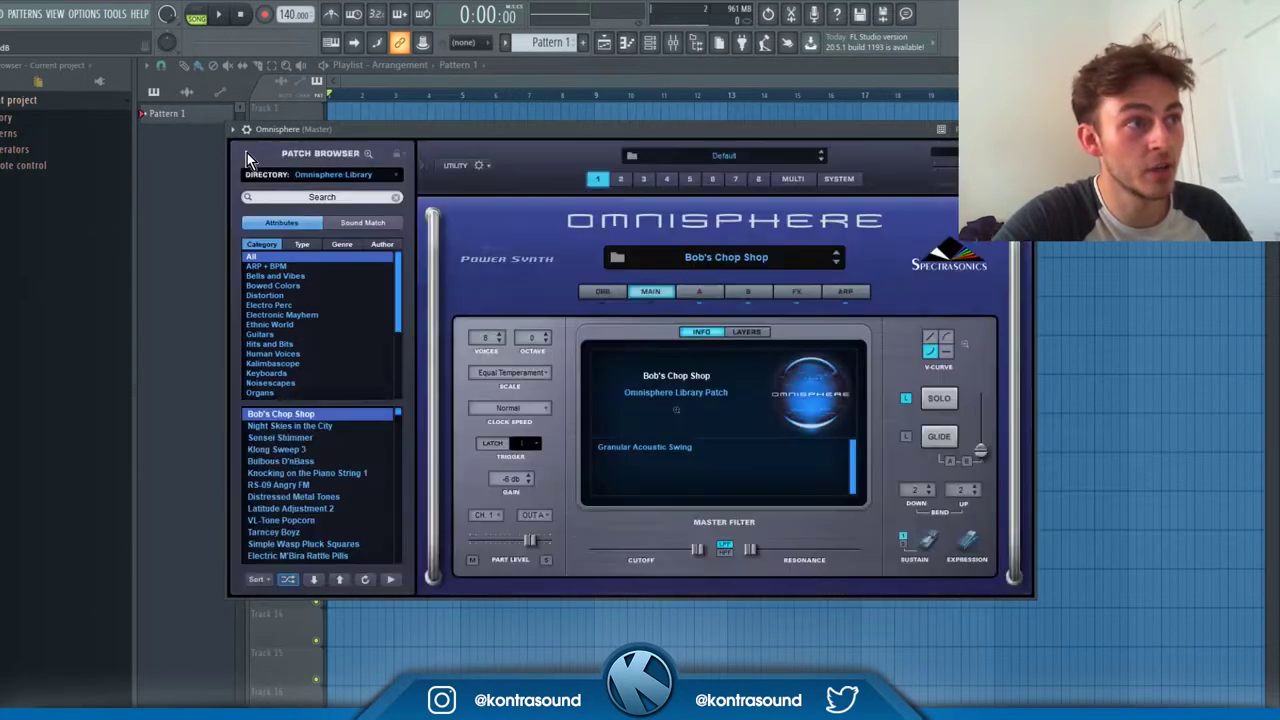
{"action": "left_click", "coordinate": [367, 153]}
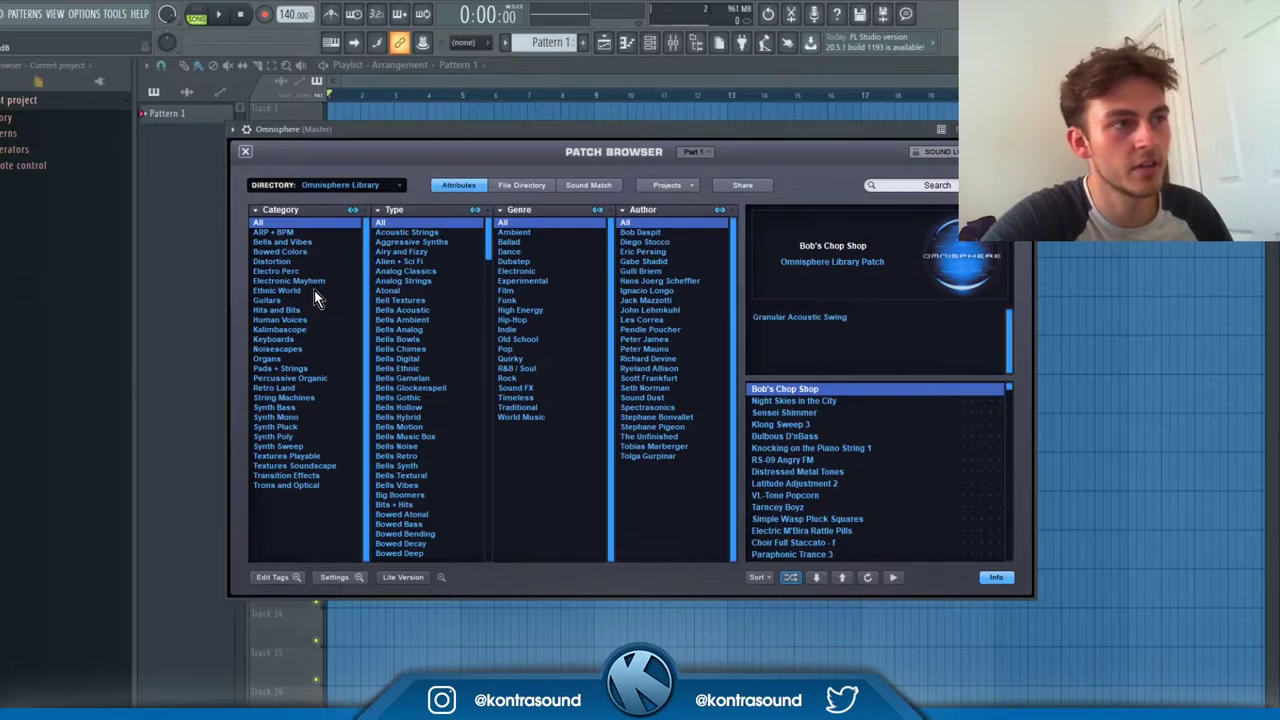
{"action": "left_click", "coordinate": [247, 152]}
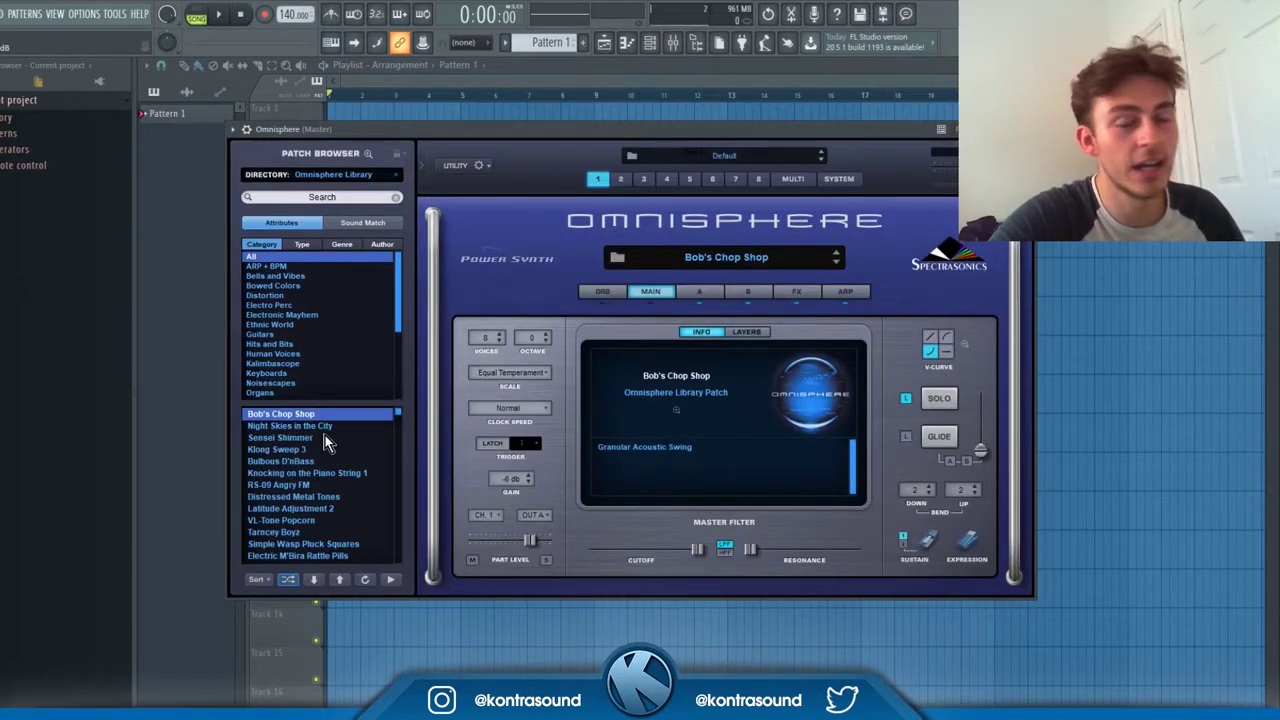
Load and preview the Resonation Boomerang Noise patch
{"action": "scroll", "coordinate": [325, 470], "scroll_direction": "down", "scroll_amount": 5}
{"action": "left_click", "coordinate": [294, 473]}
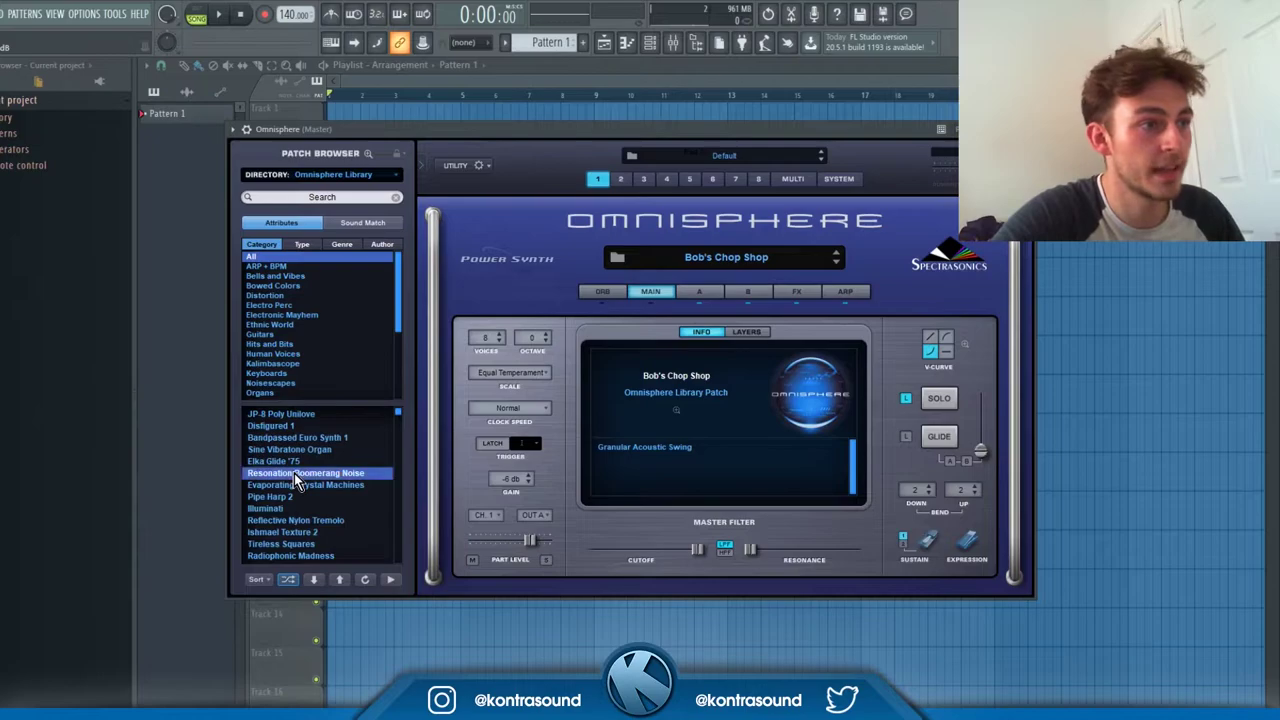
{"action": "left_click", "coordinate": [391, 584]}
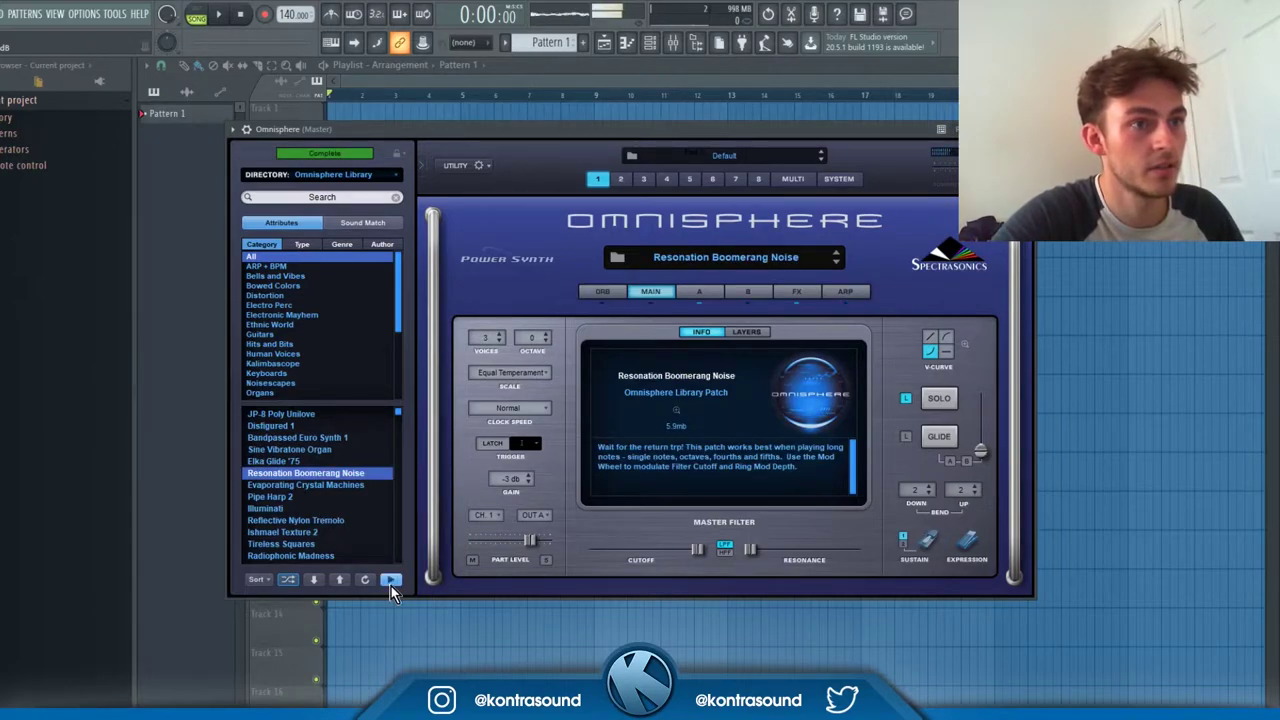
Filter to Bells and Vibes and audition Dead Ringer and Anvil Belltones, ending on Chinese Wisdom
{"action": "key", "text": "Down"}
{"action": "key", "text": "Down"}
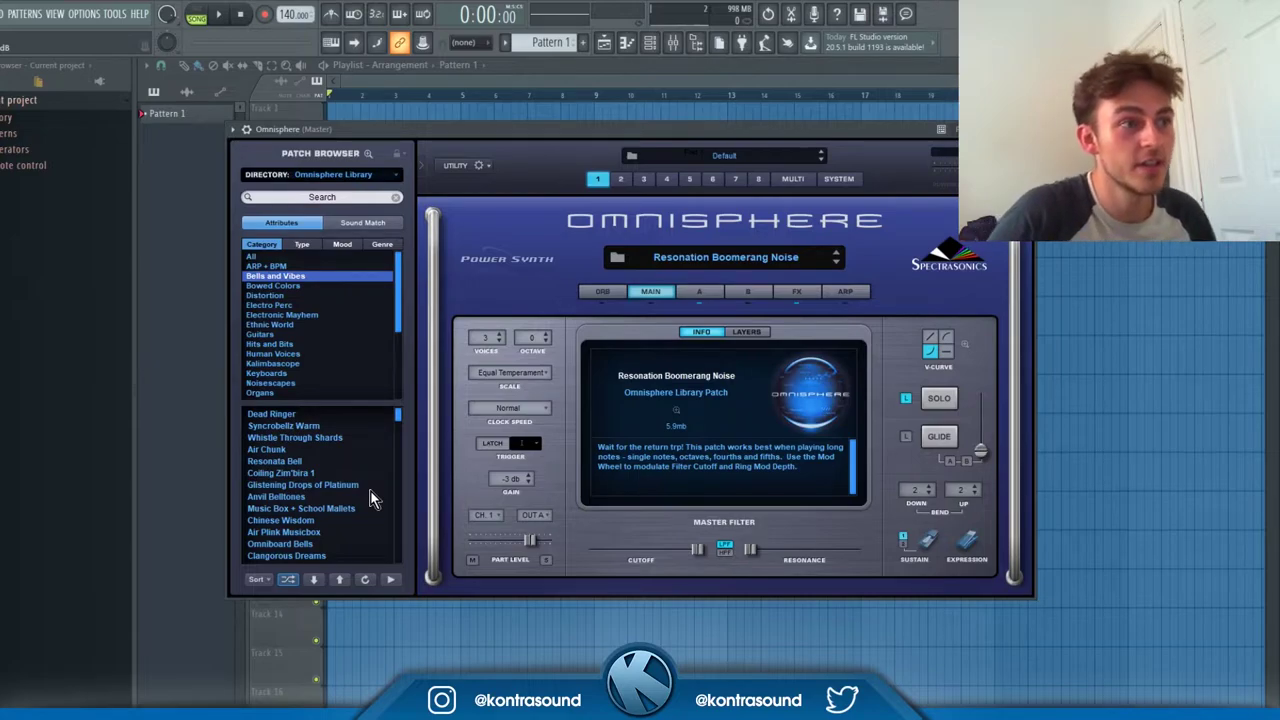
{"action": "left_click_drag", "start_coordinate": [398, 418], "coordinate": [400, 440]}
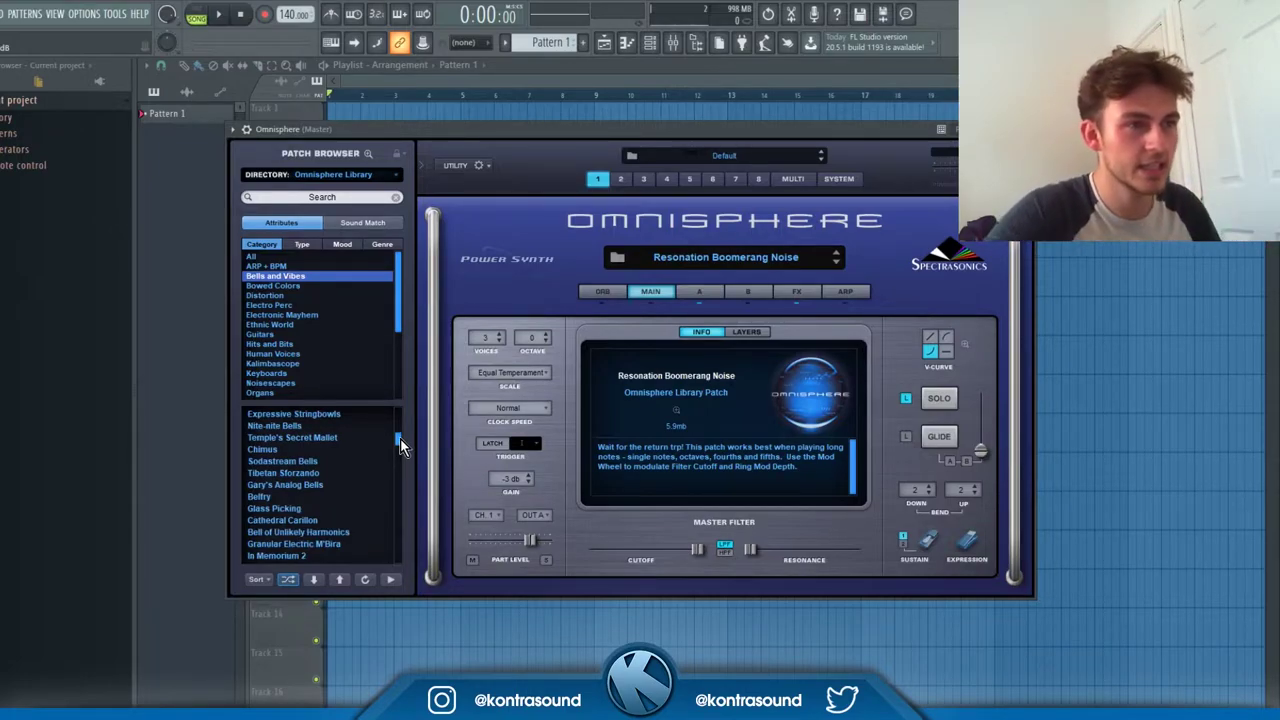
{"action": "left_click_drag", "start_coordinate": [402, 438], "coordinate": [400, 406]}
{"action": "left_click", "coordinate": [284, 415]}
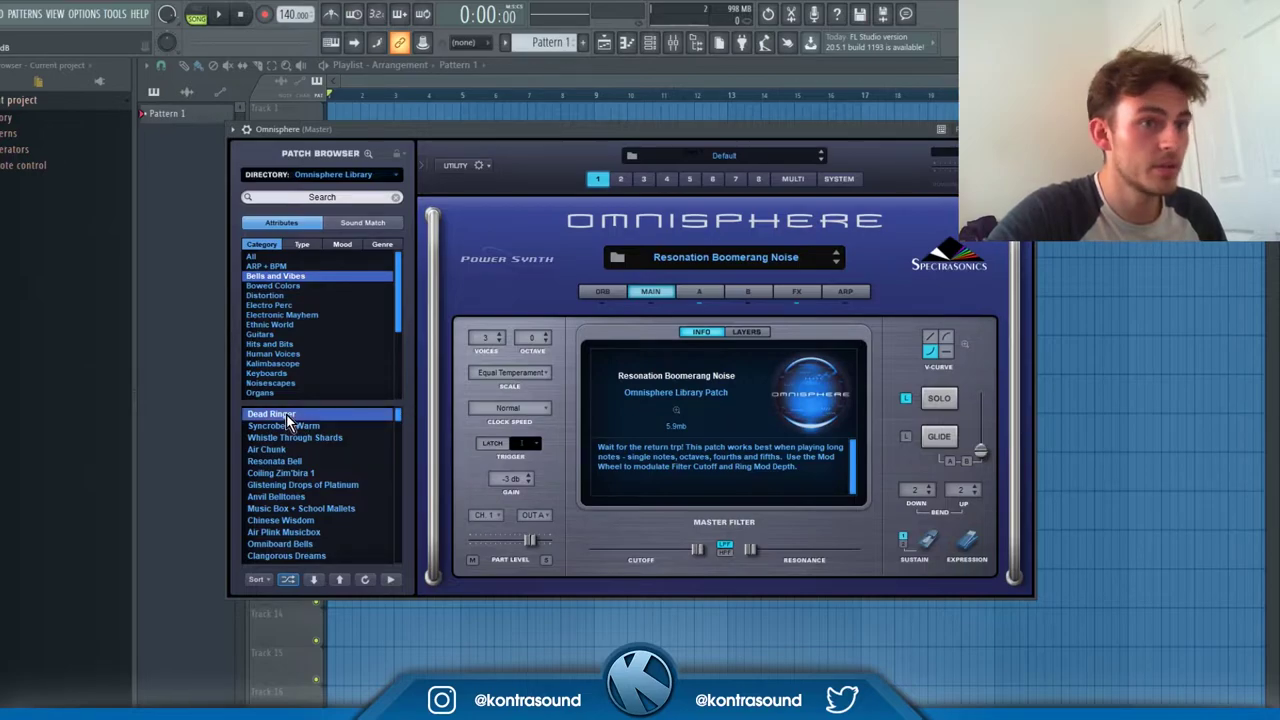
{"action": "scroll", "coordinate": [300, 462], "scroll_direction": "down", "scroll_amount": 2}
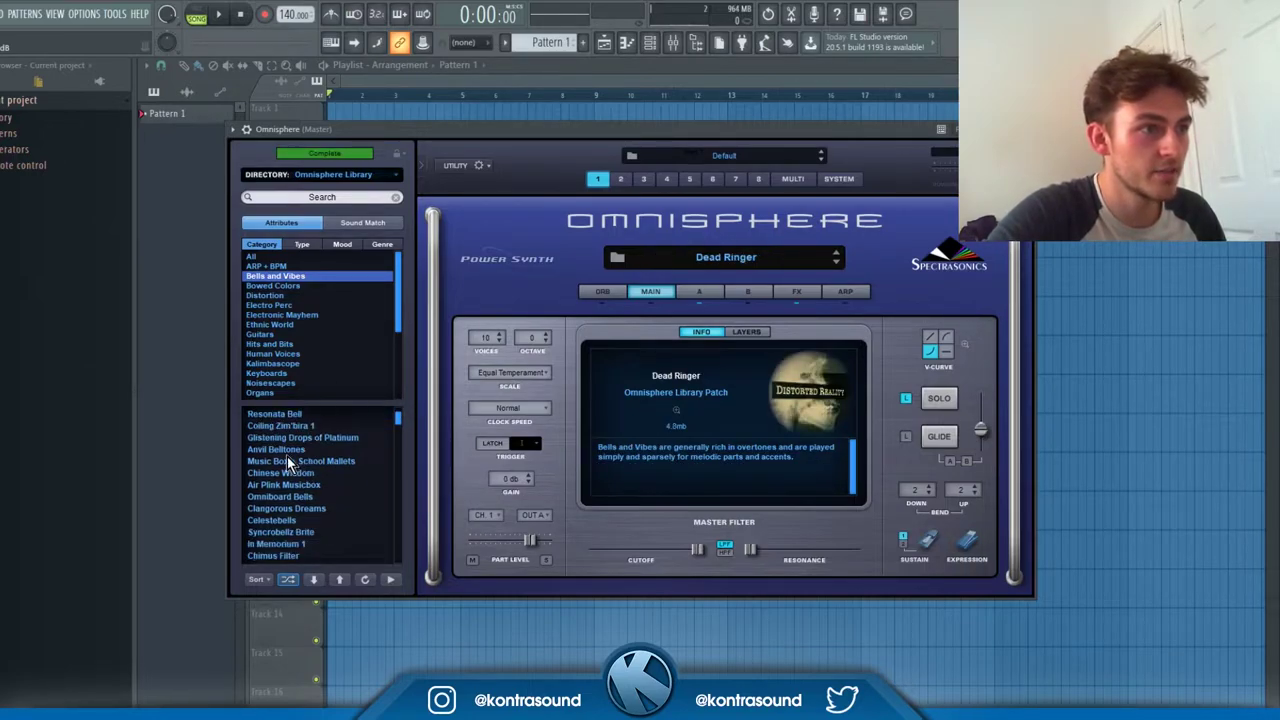
{"action": "left_click", "coordinate": [388, 581]}
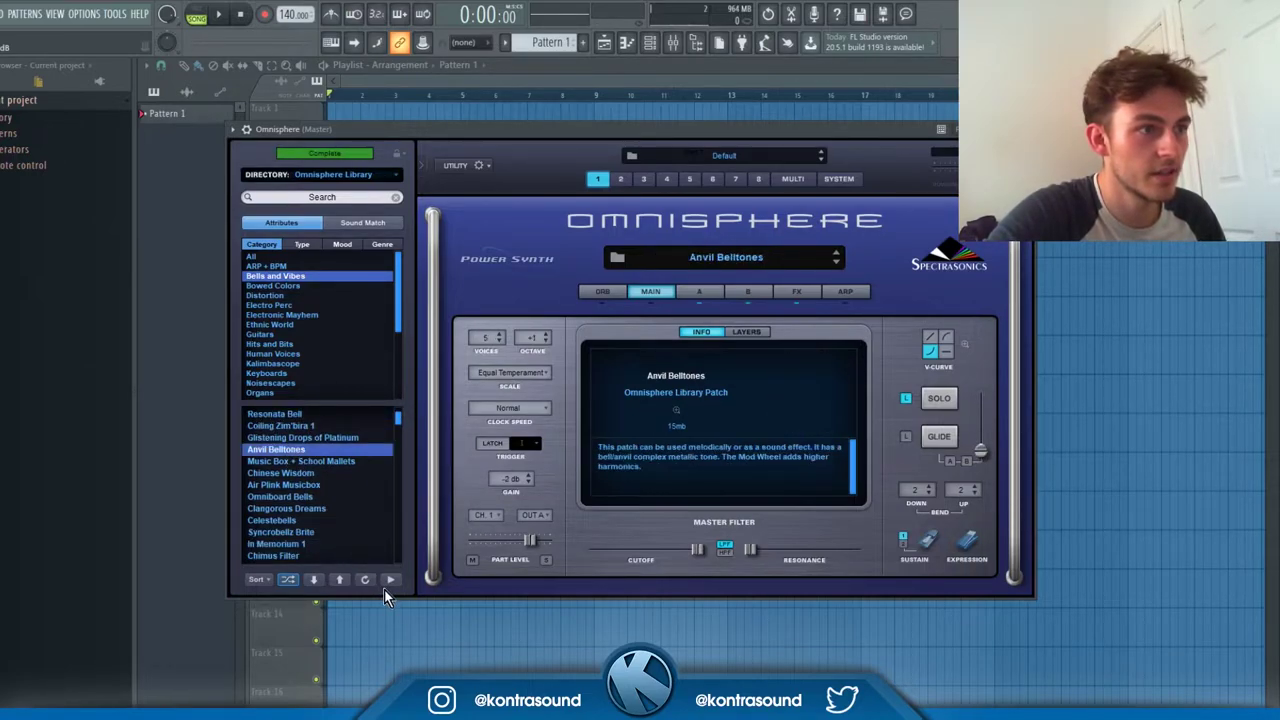
{"action": "left_click", "coordinate": [309, 476]}
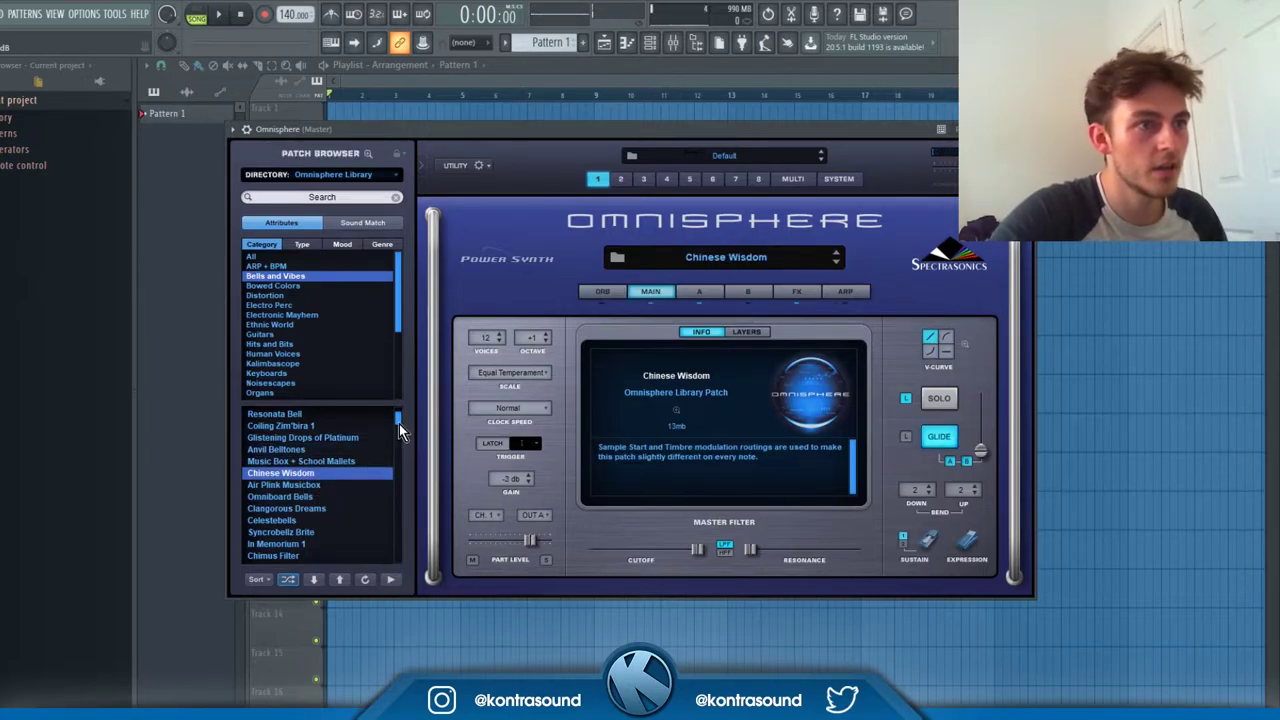
{"action": "left_click_drag", "start_coordinate": [399, 424], "coordinate": [397, 417]}
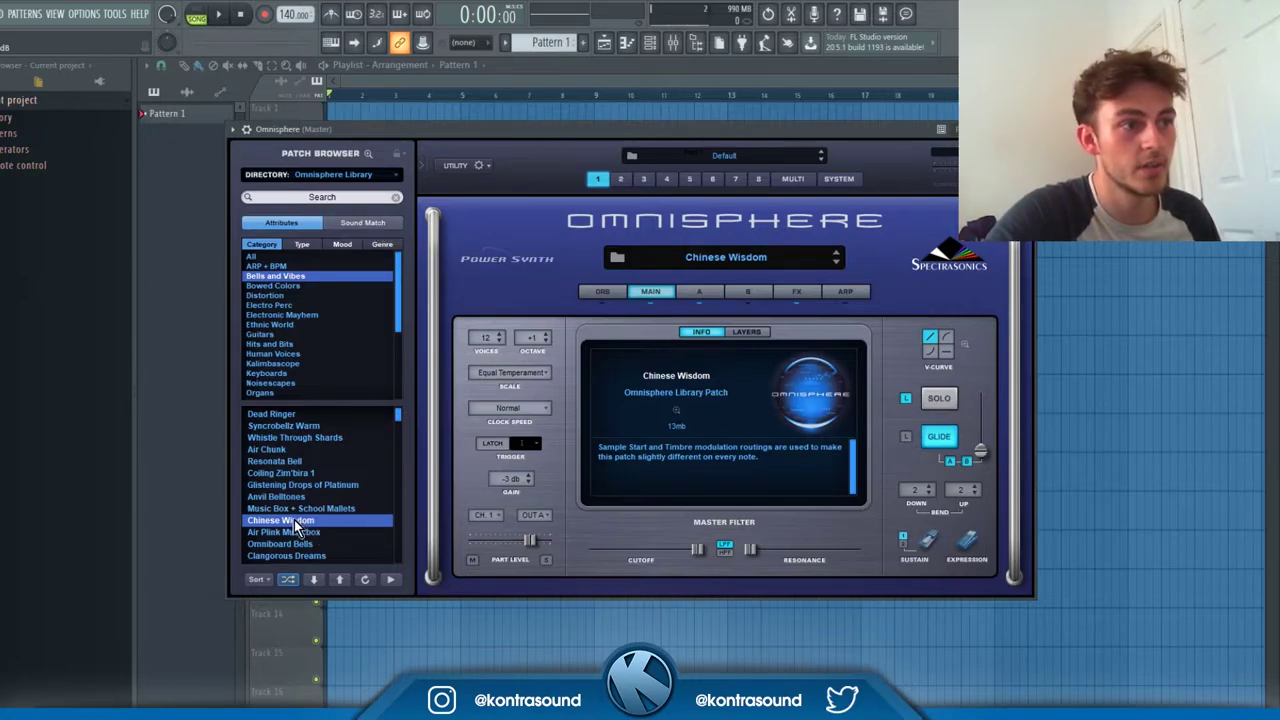
List patches that sound like Chinese Wisdom, then load and preview CS-80 Sine Bells
{"action": "left_click", "coordinate": [368, 223]}
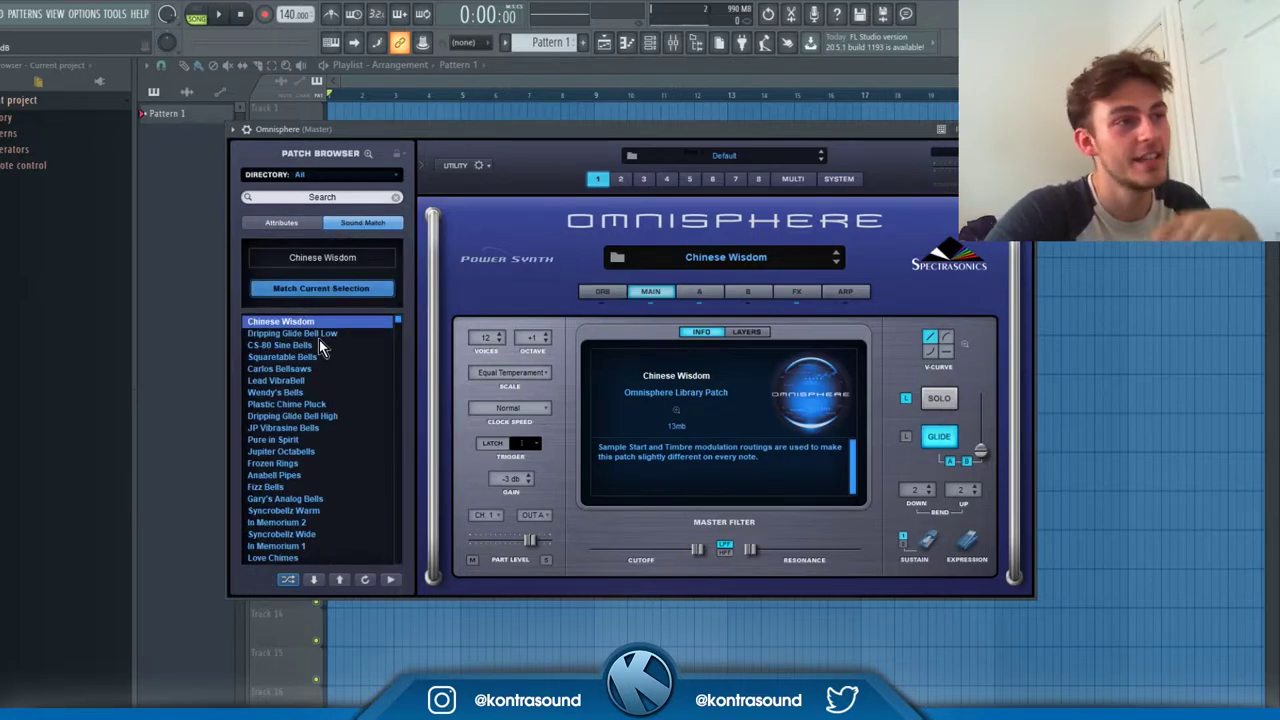
{"action": "left_click", "coordinate": [319, 343]}
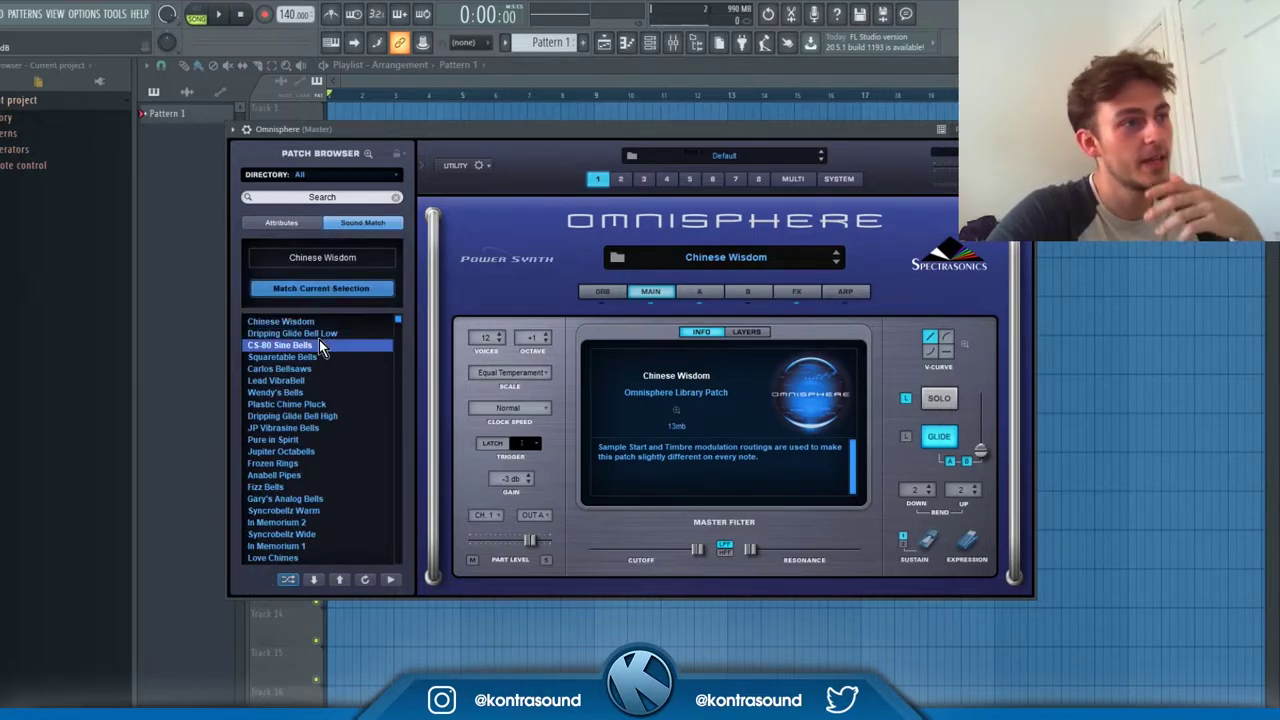
{"action": "left_click", "coordinate": [391, 580]}
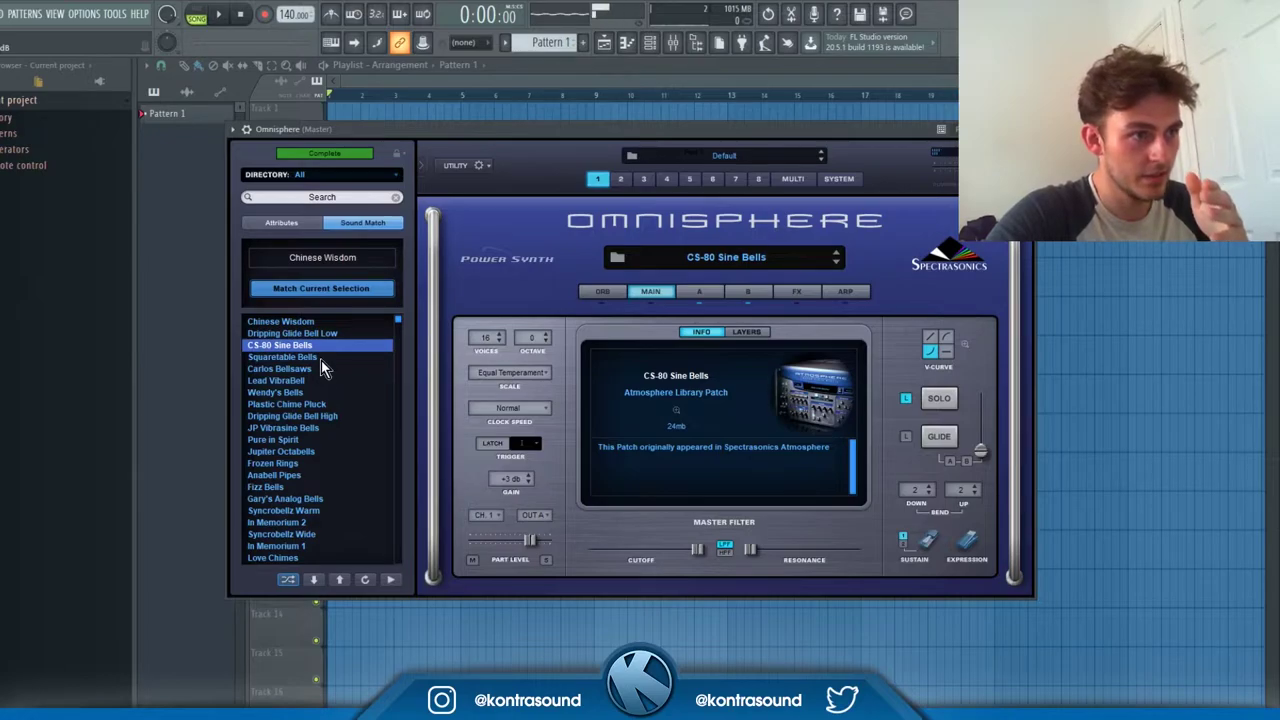
Step through Squaretable Bells, Carlos Bellsaws, Wendy's Bells and Plastic Chime Pluck to Dripping Glide Bell High
{"action": "key", "text": "Down"}
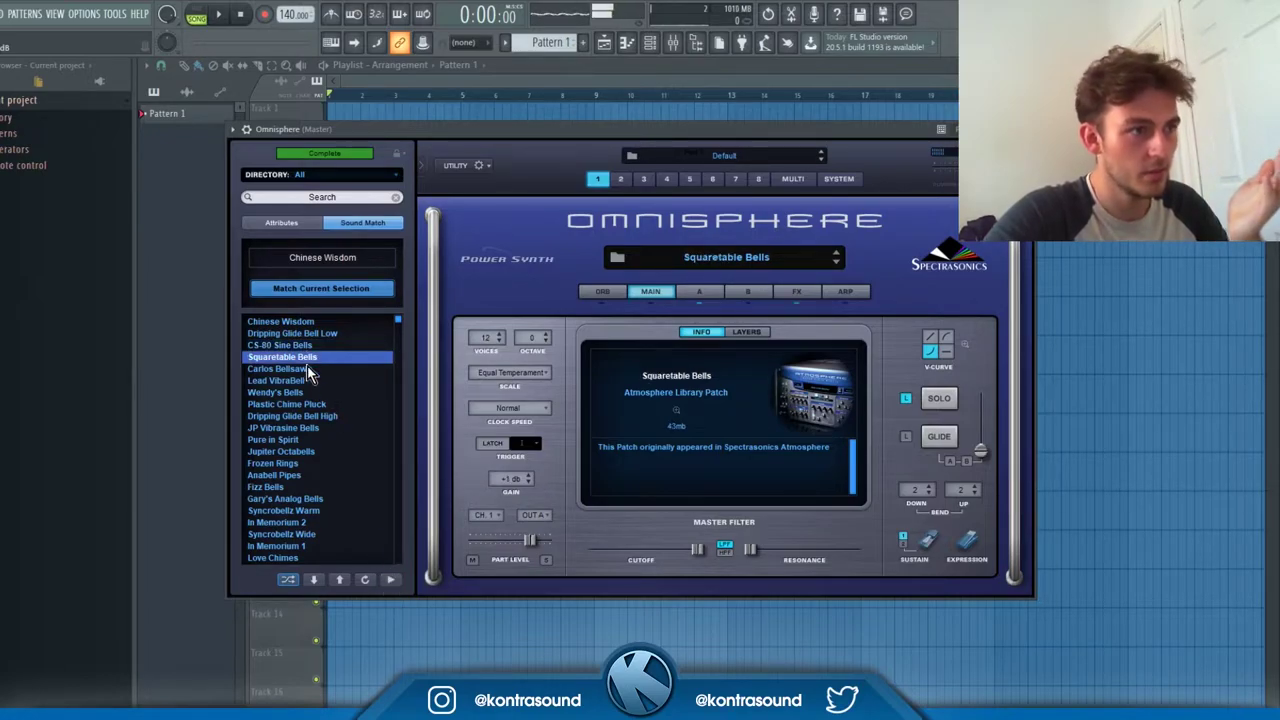
{"action": "key", "text": "Down"}
{"action": "left_click", "coordinate": [386, 582]}
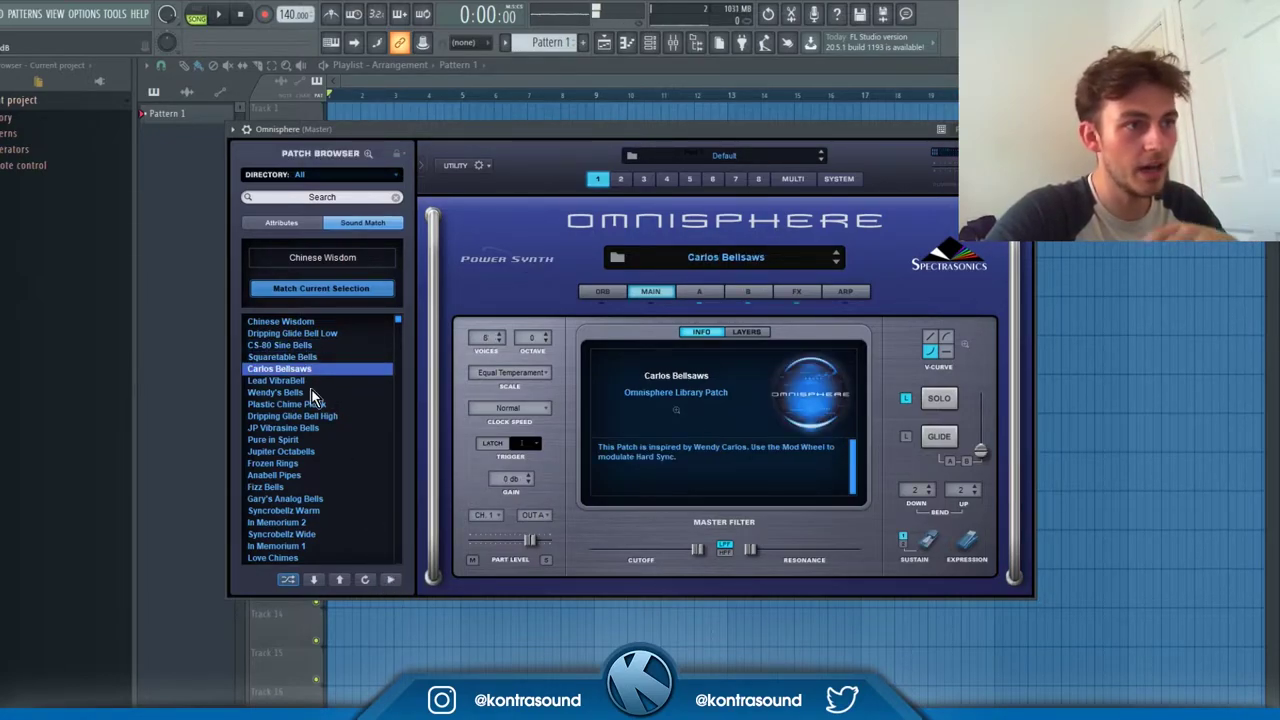
{"action": "key", "text": "Down"}
{"action": "key", "text": "Down"}
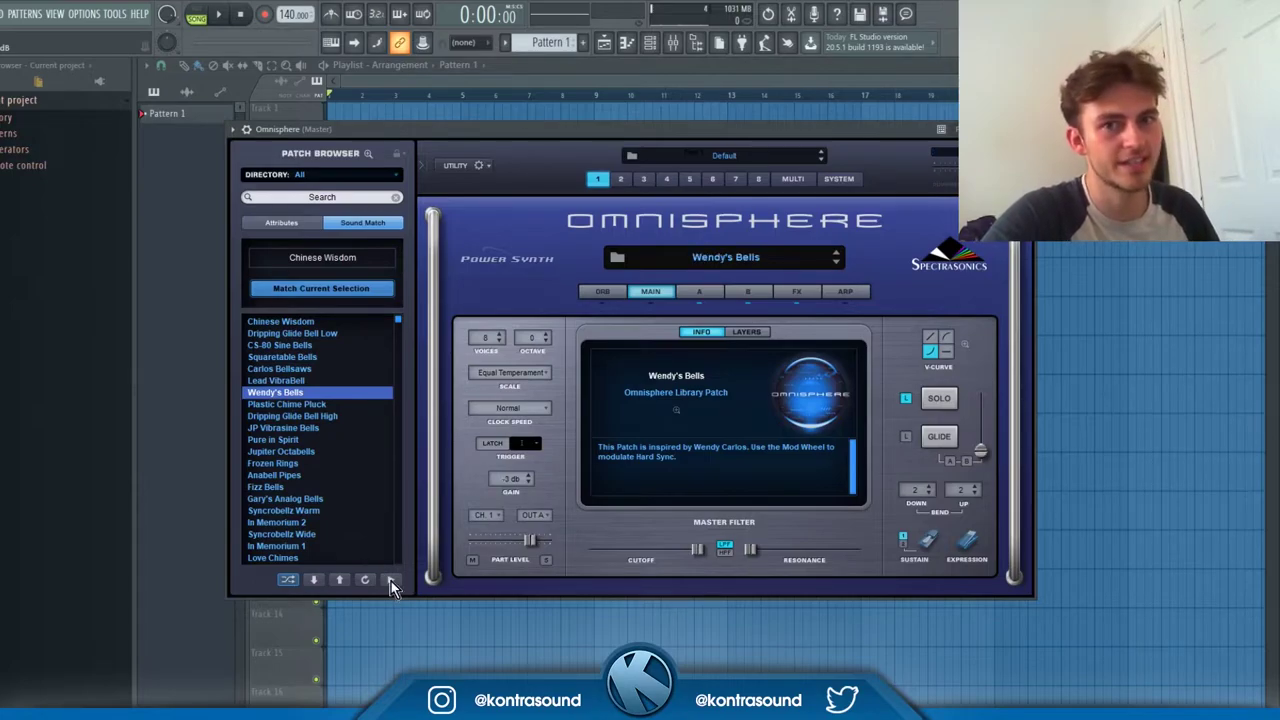
{"action": "key", "text": "Down"}
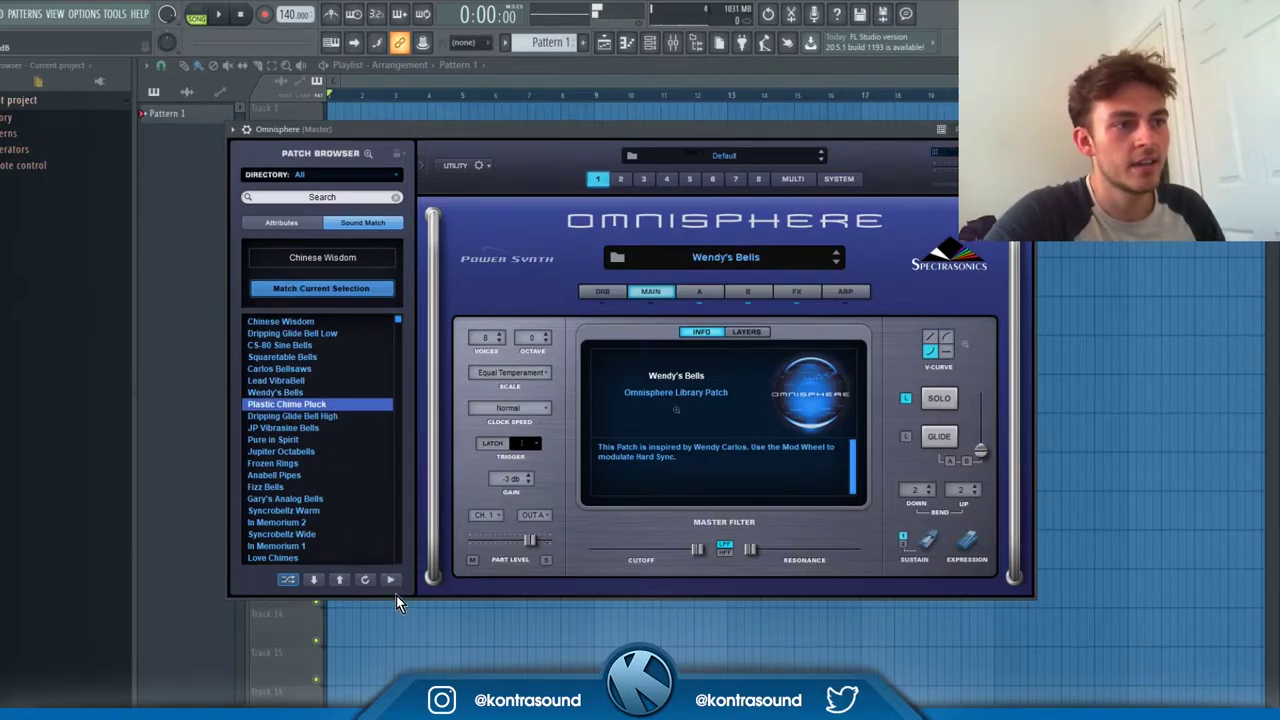
{"action": "left_click", "coordinate": [339, 418]}
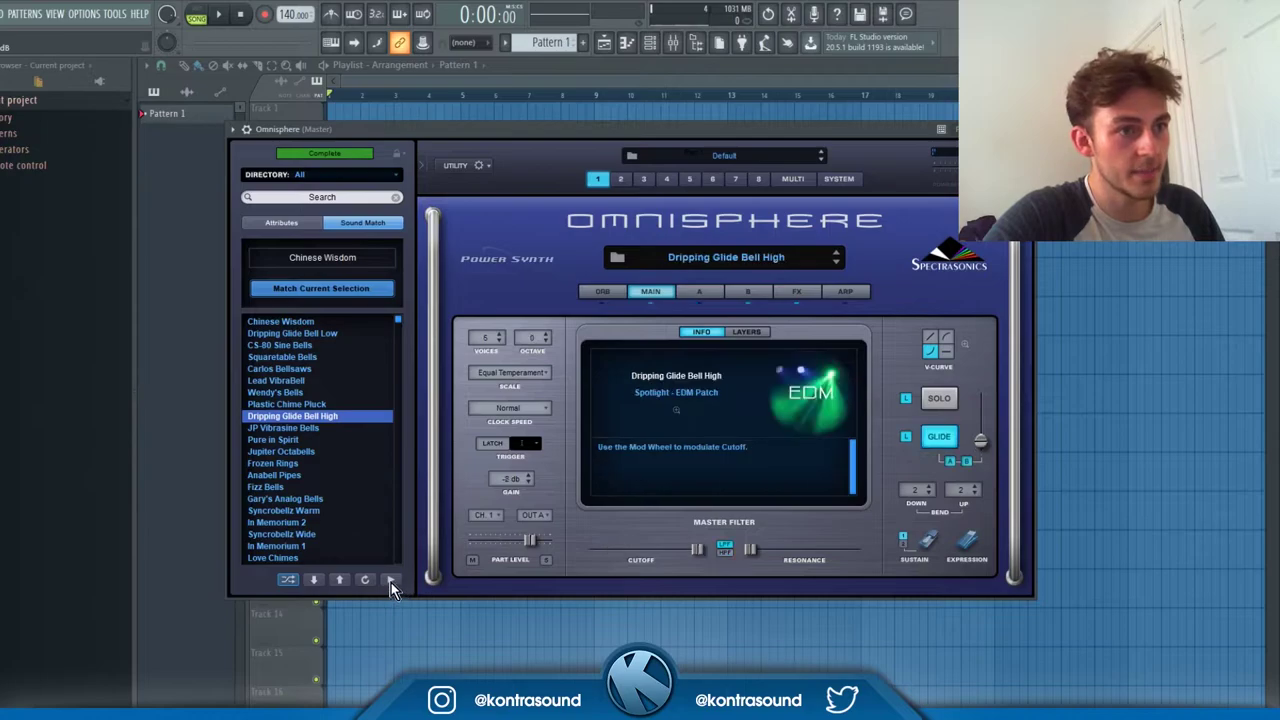
{"action": "left_click", "coordinate": [392, 582]}
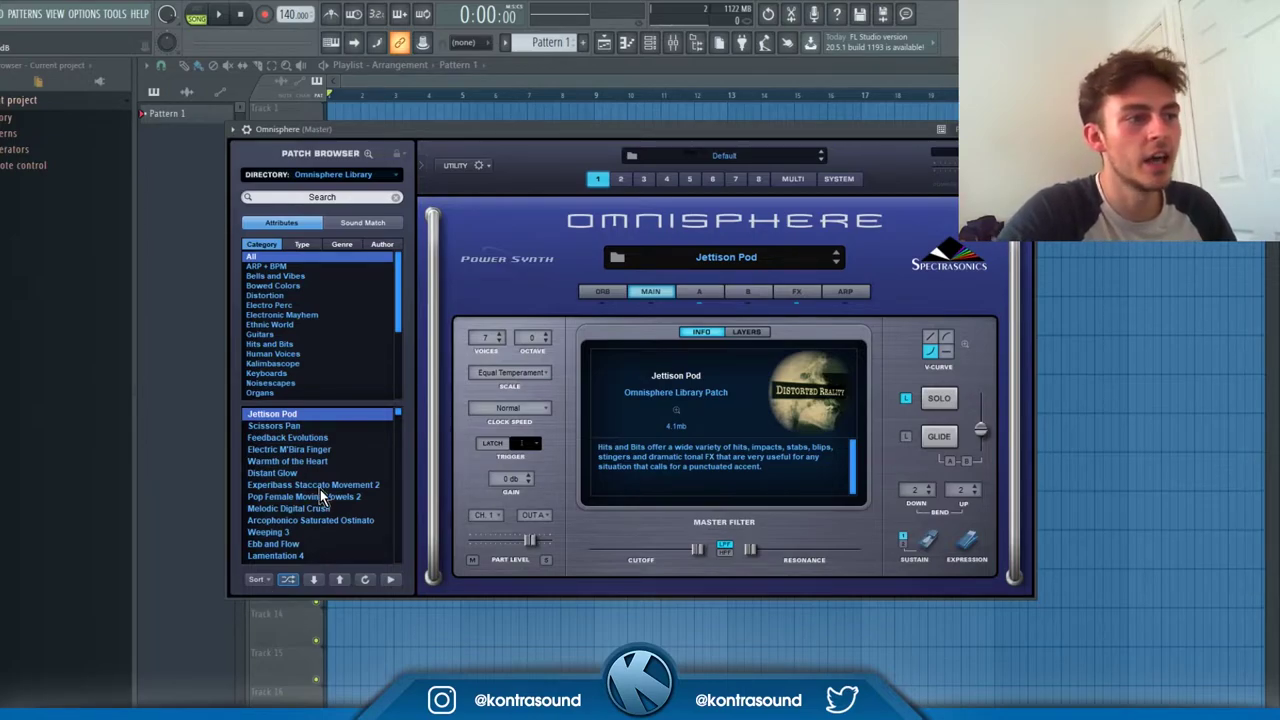
Shuffle the library patches filtered to the Bells and Vibes category
{"action": "left_click", "coordinate": [288, 581]}
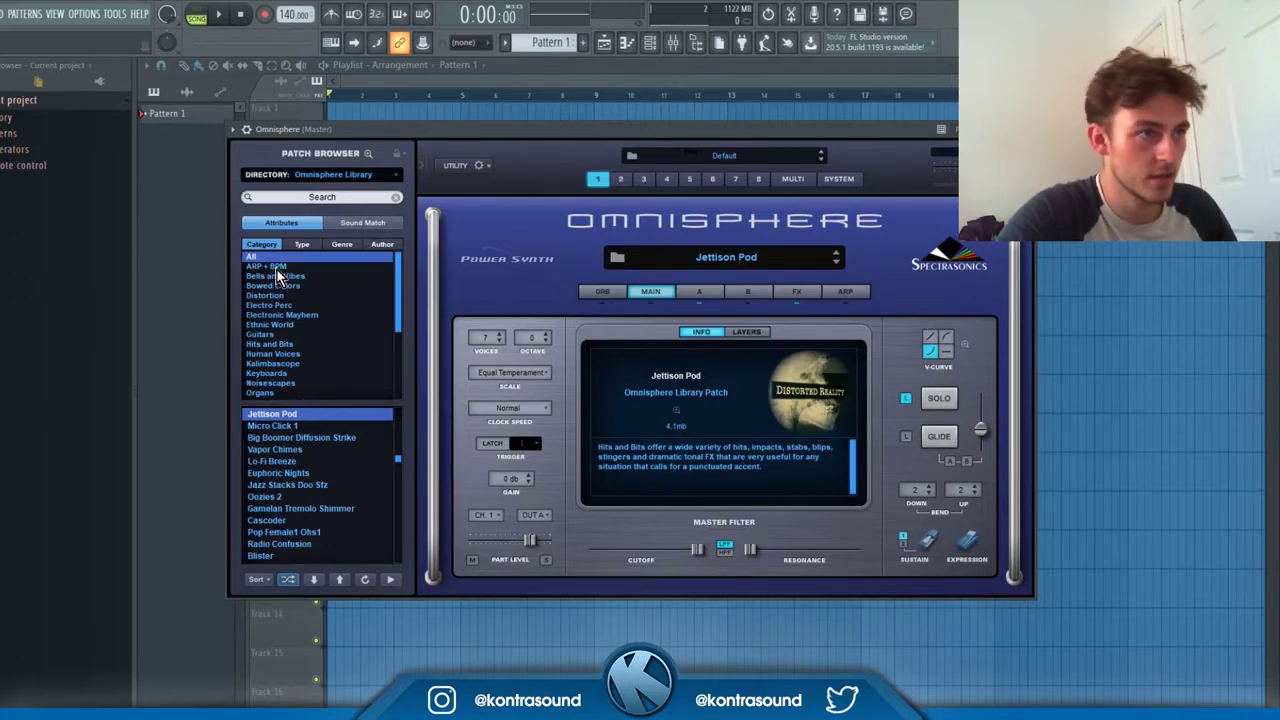
{"action": "left_click", "coordinate": [288, 278]}
{"action": "left_click", "coordinate": [290, 581]}
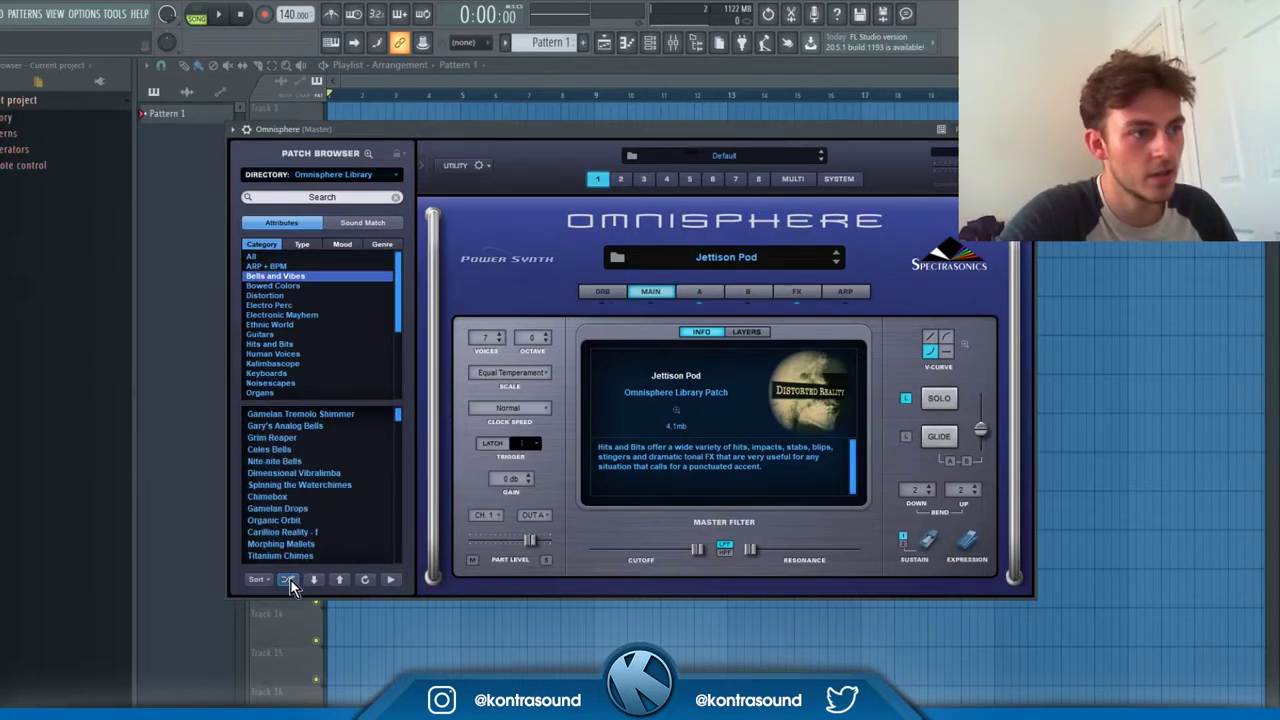
{"action": "mouse_move", "coordinate": [395, 413]}
{"action": "left_mouse_down"}
{"action": "mouse_move", "coordinate": [401, 443]}
{"action": "mouse_move", "coordinate": [400, 417]}
{"action": "mouse_move", "coordinate": [381, 411]}
{"action": "left_mouse_up"}
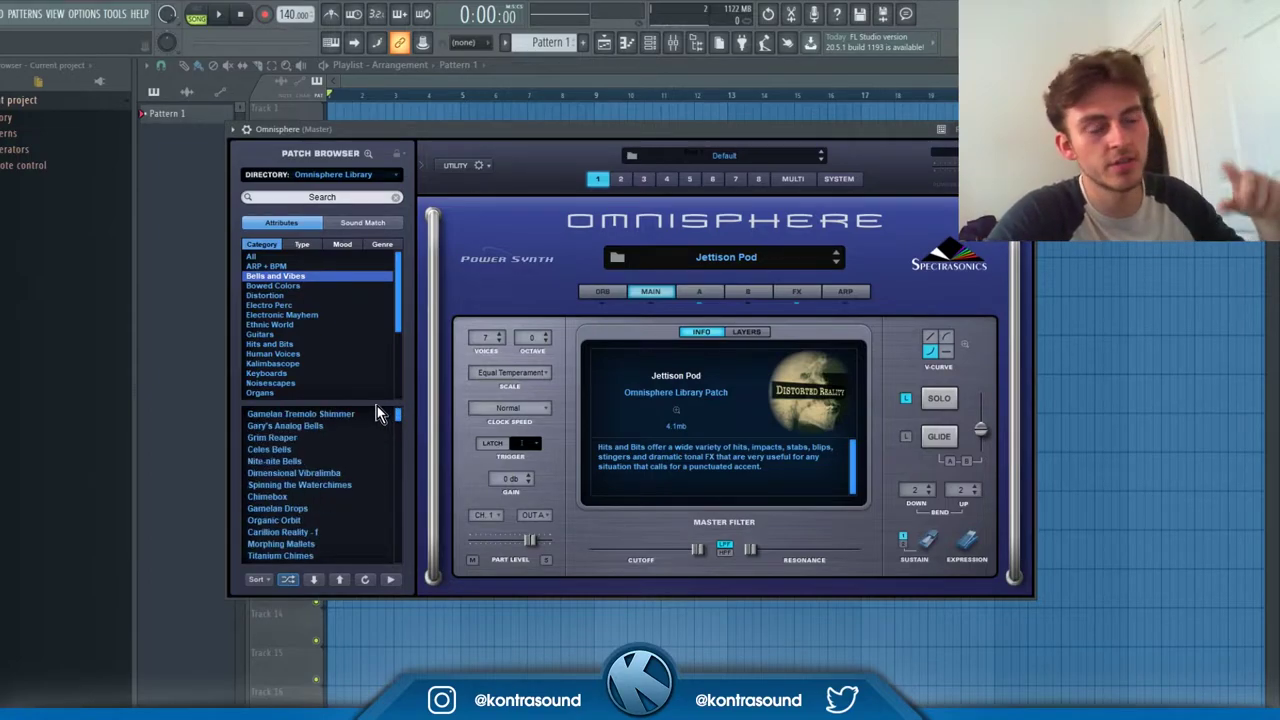
Step through Grim Reaper, Celes Bells, Chimebox and others to Organic Orbit, then close Omnisphere
{"action": "key", "text": "Down"}
{"action": "key", "text": "Down"}
{"action": "key", "text": "Down"}
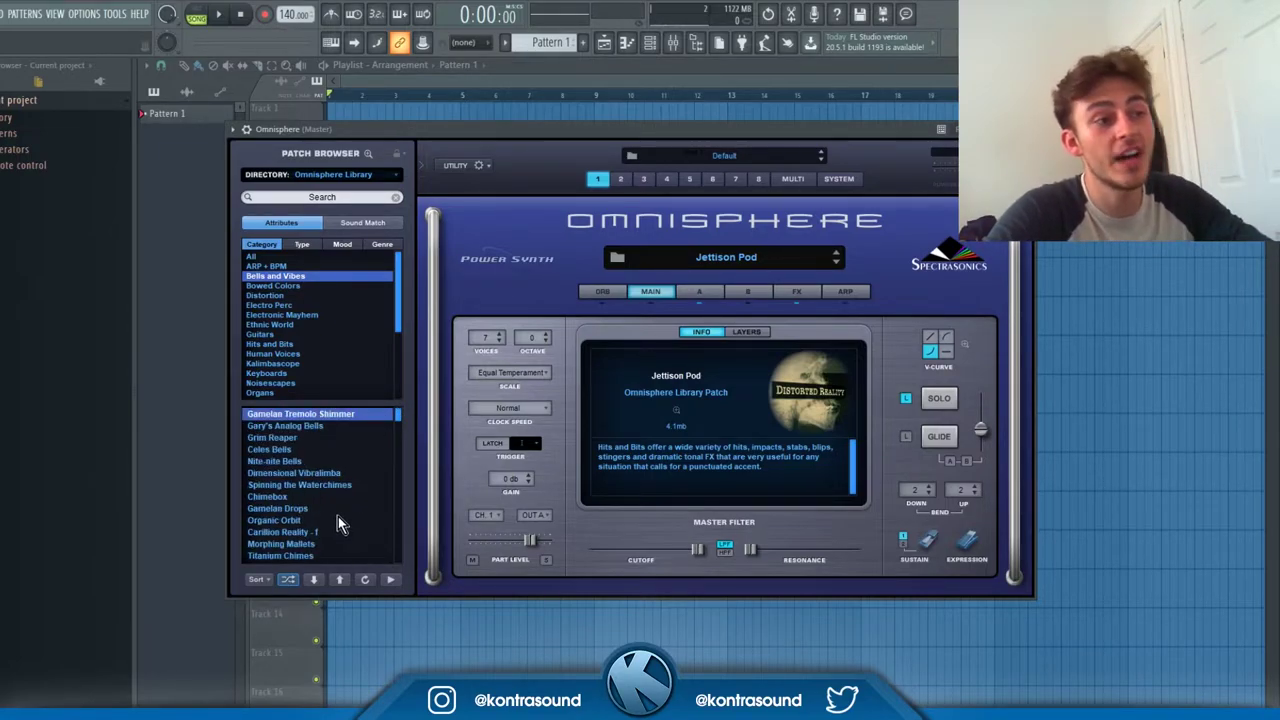
{"action": "key", "text": "Down"}
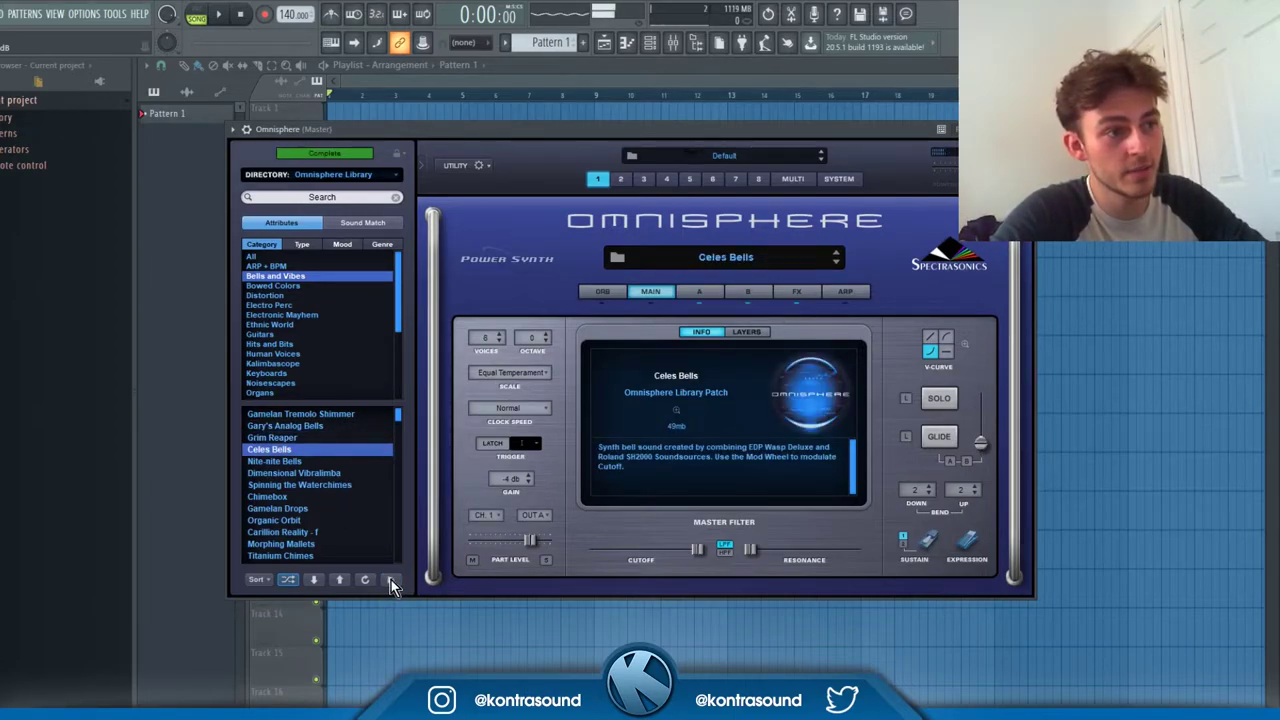
{"action": "key", "text": "Down"}
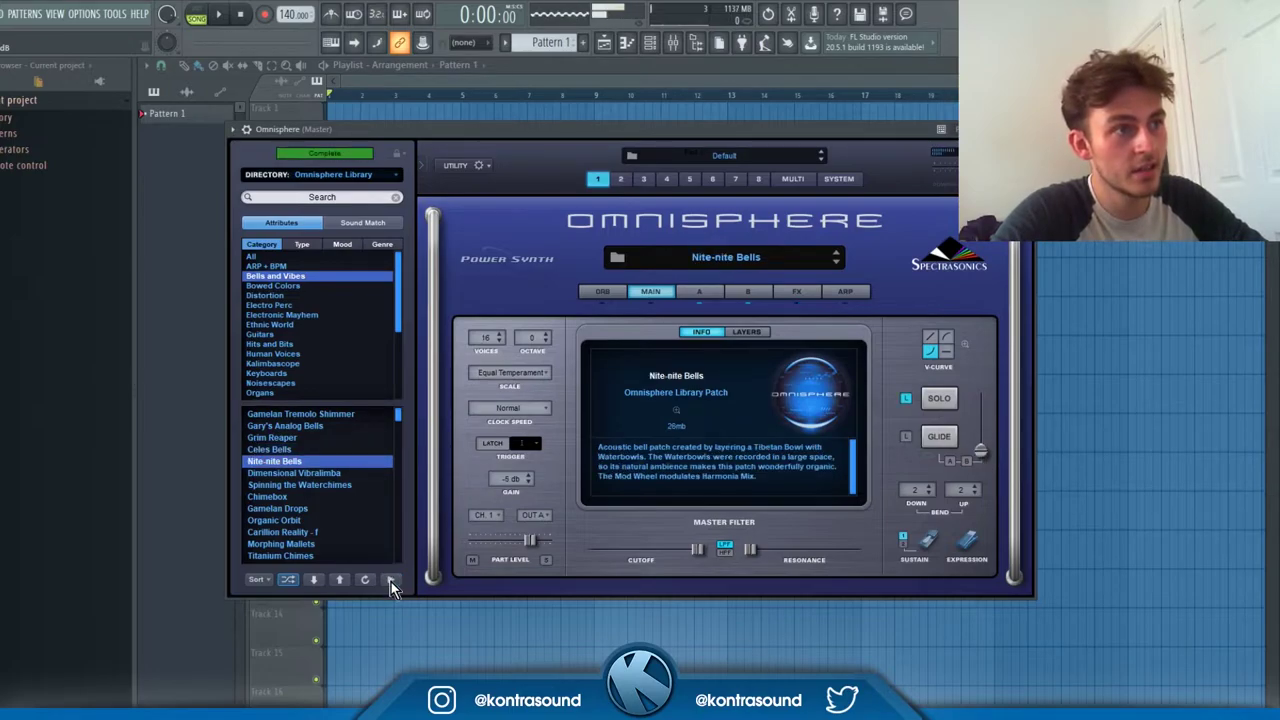
{"action": "key", "text": "Down"}
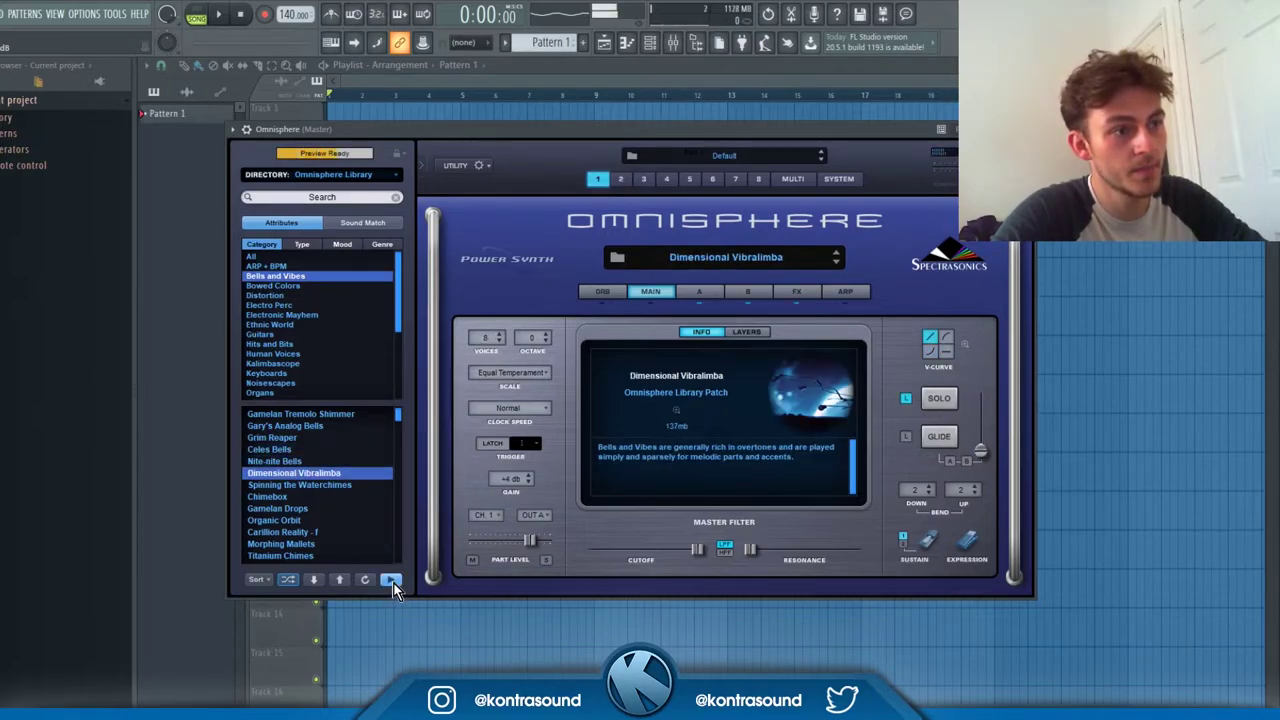
{"action": "key", "text": "Down"}
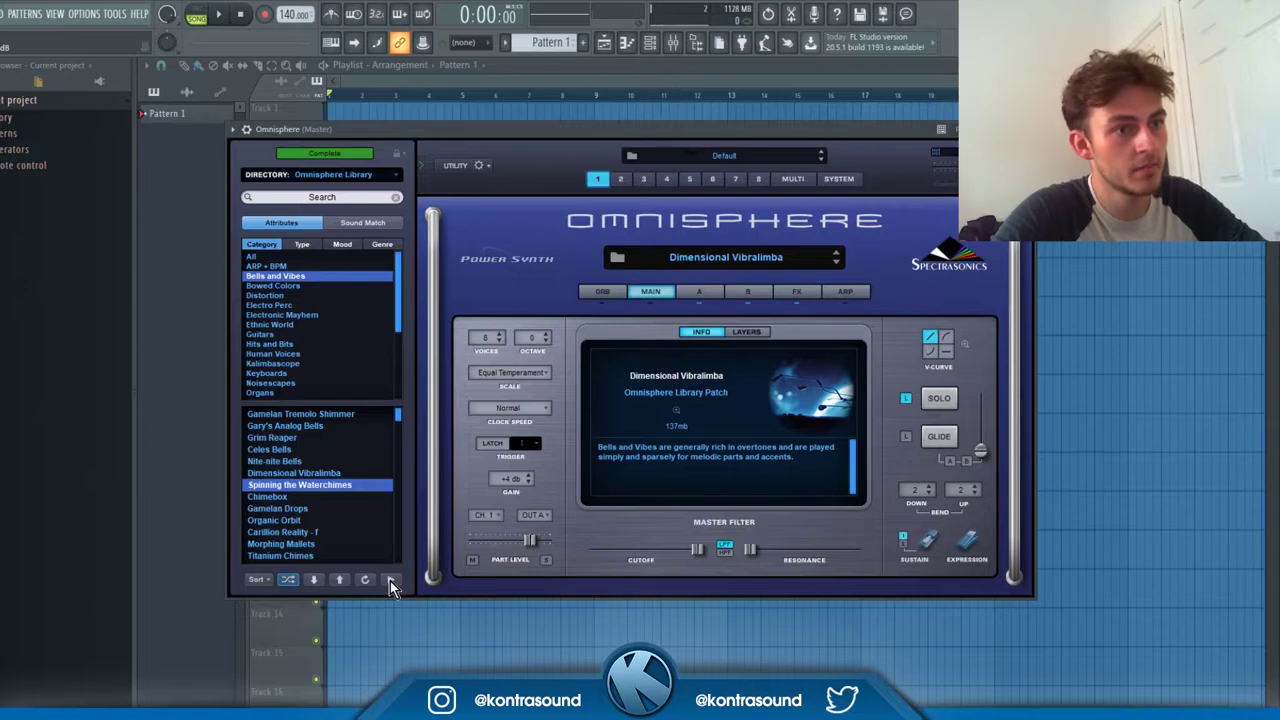
{"action": "key", "text": "Down"}
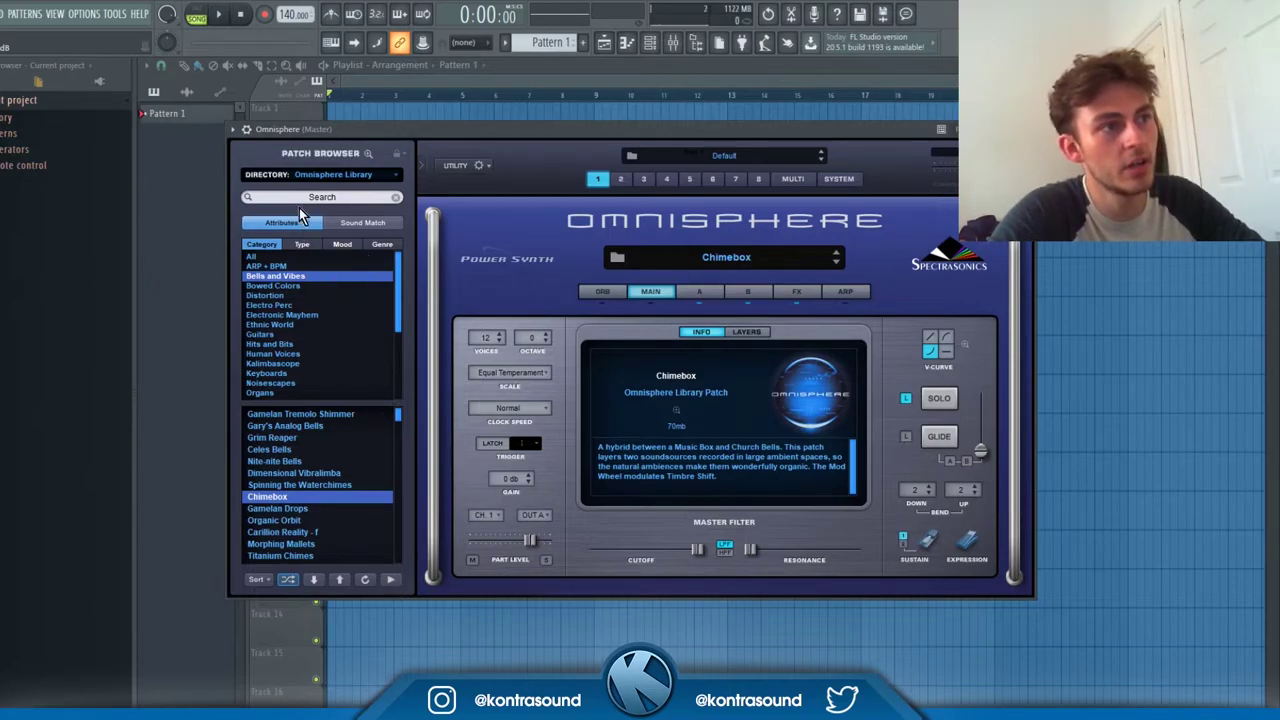
{"action": "key", "text": "Down"}
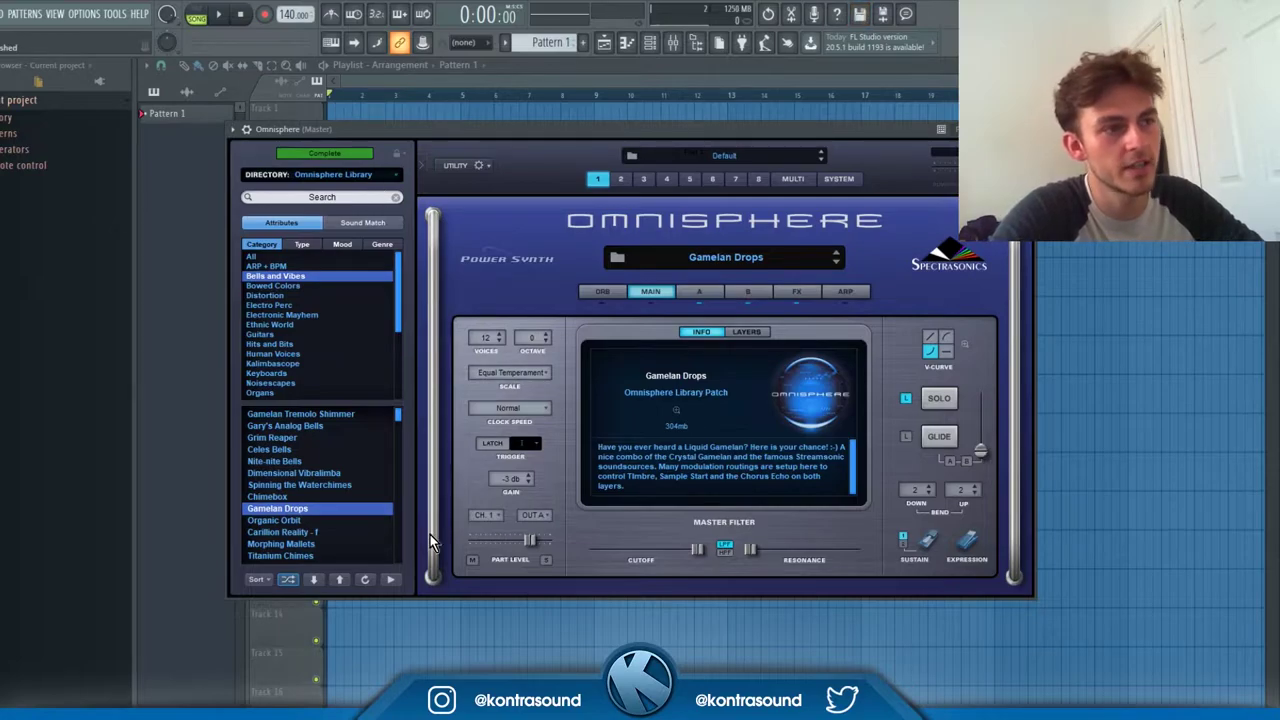
{"action": "key", "text": "Down"}
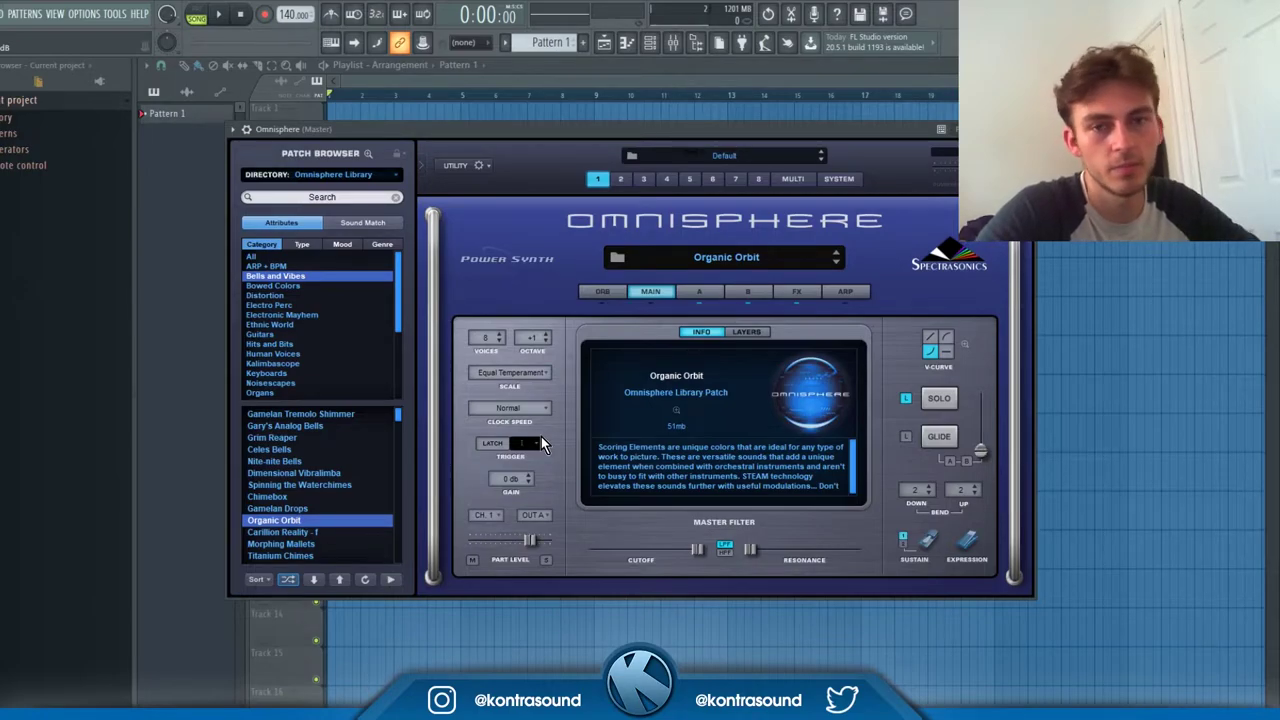
{"action": "left_click", "coordinate": [313, 80]}
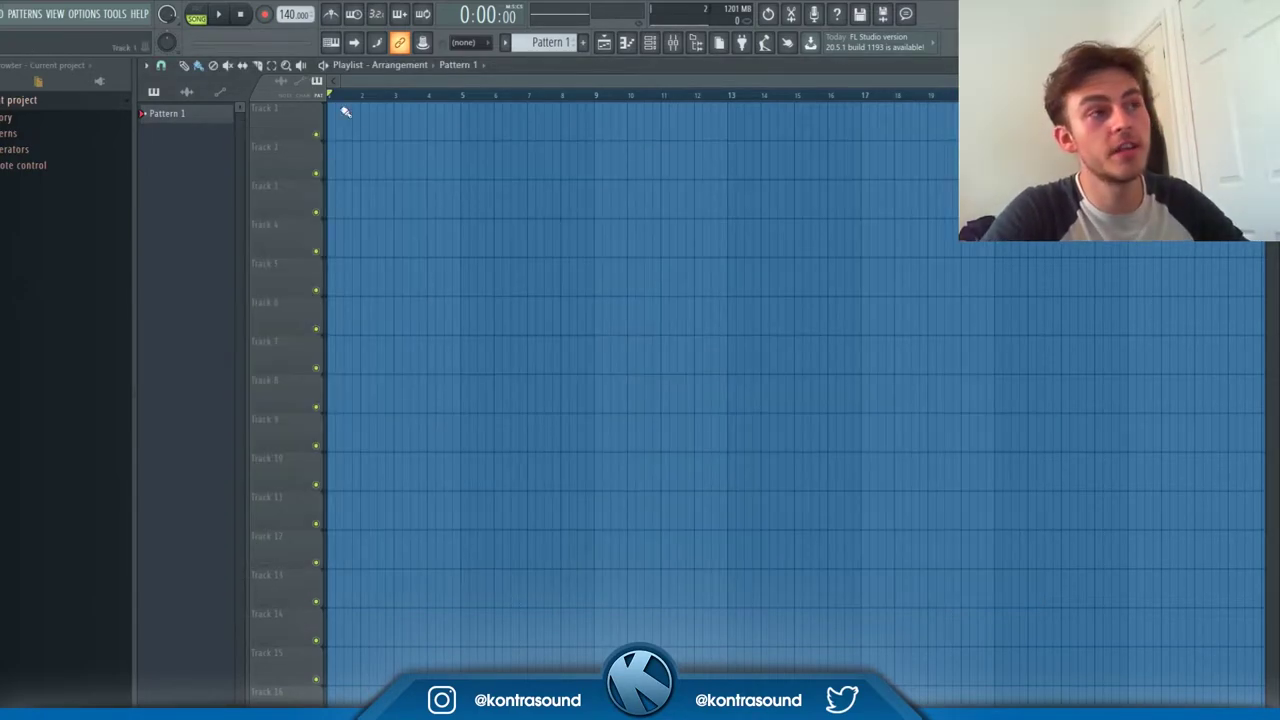
Reopen Omnisphere from the Channel rack to confirm Organic Orbit, then close it again
{"action": "left_click", "coordinate": [649, 42]}
{"action": "left_click", "coordinate": [328, 410]}
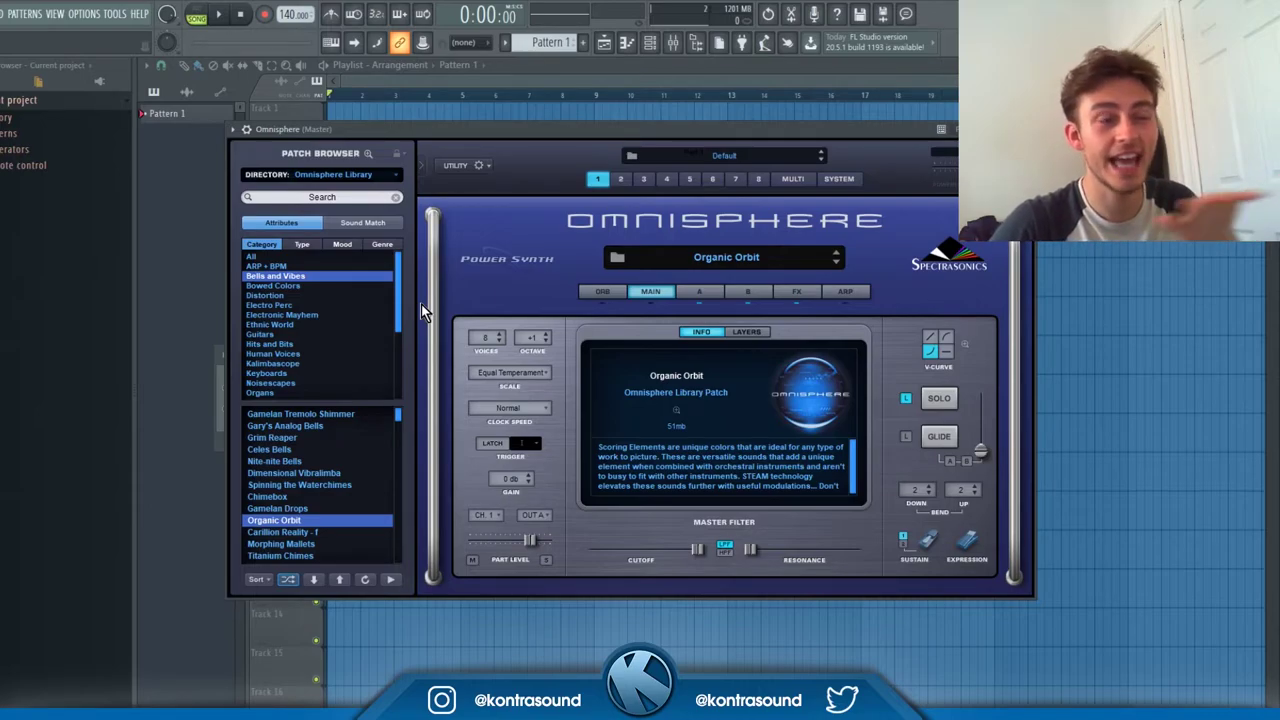
{"action": "left_click", "coordinate": [359, 121]}
Place a Pattern 1 clip on Track 1 spanning four bars and open its Rename and color box
{"action": "left_click", "coordinate": [344, 122]}
{"action": "left_click_drag", "start_coordinate": [366, 127], "coordinate": [459, 127]}
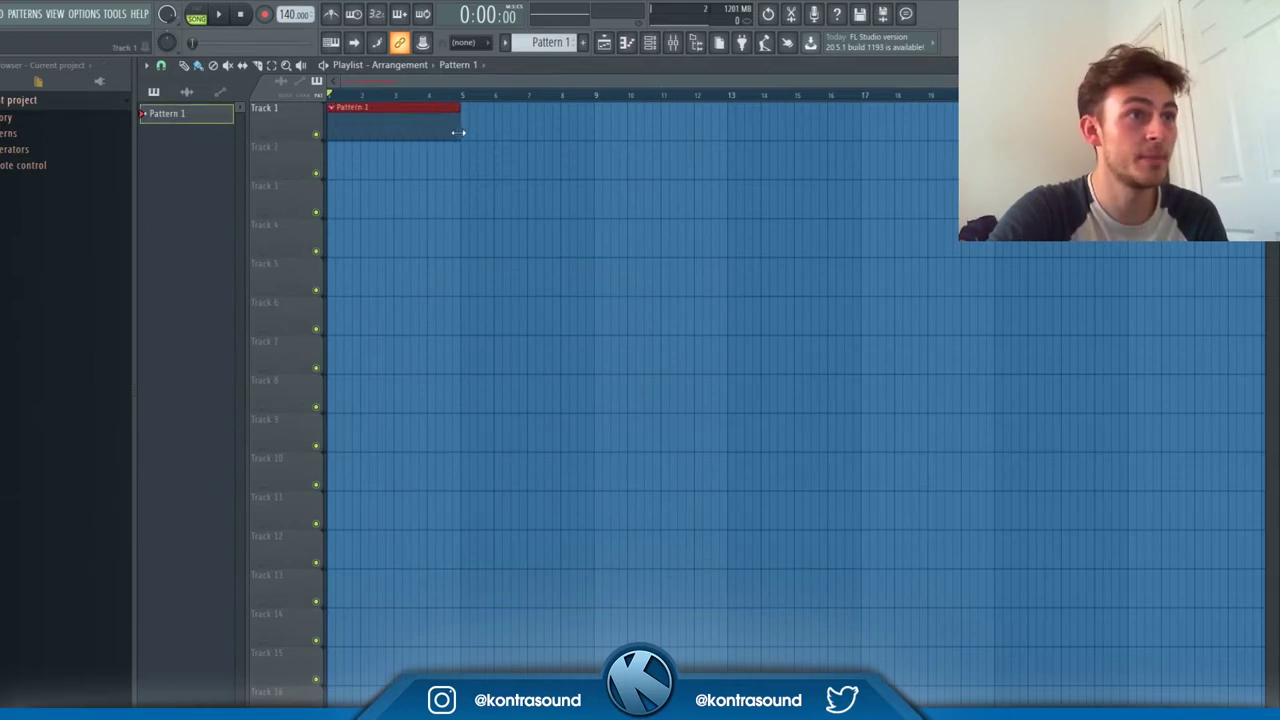
{"action": "right_click", "coordinate": [334, 114]}
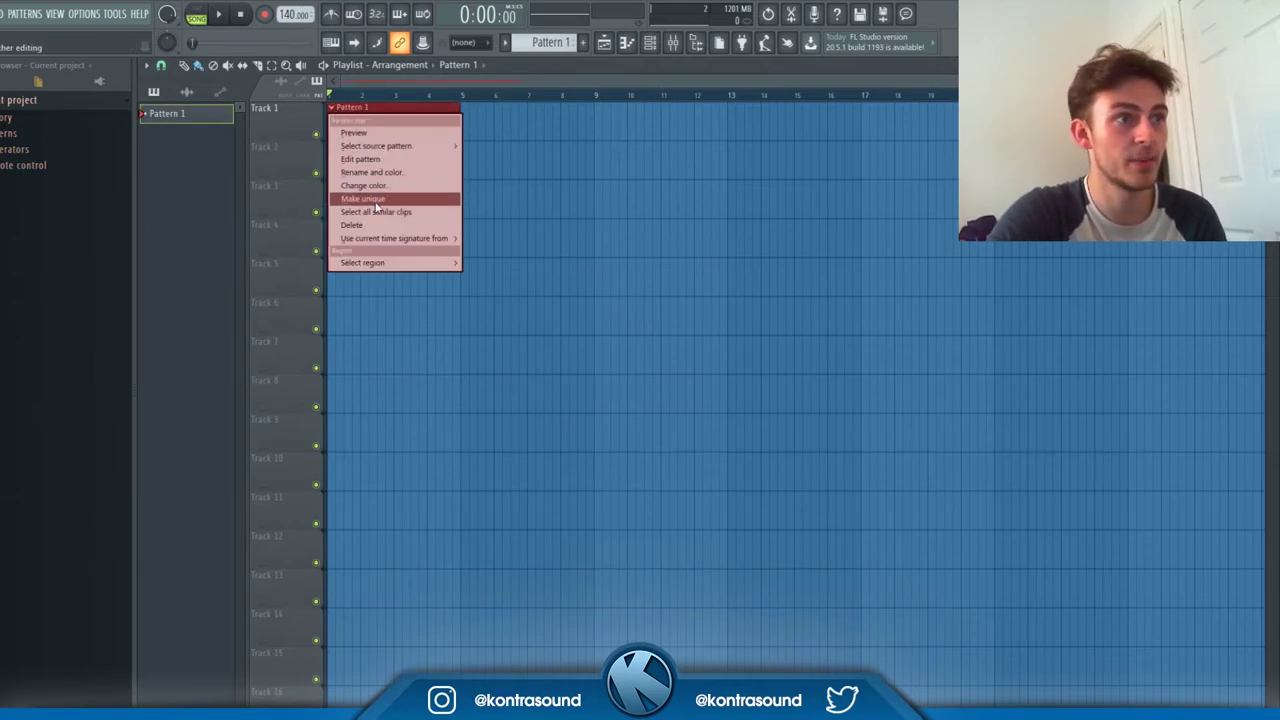
{"action": "left_click", "coordinate": [375, 172]}
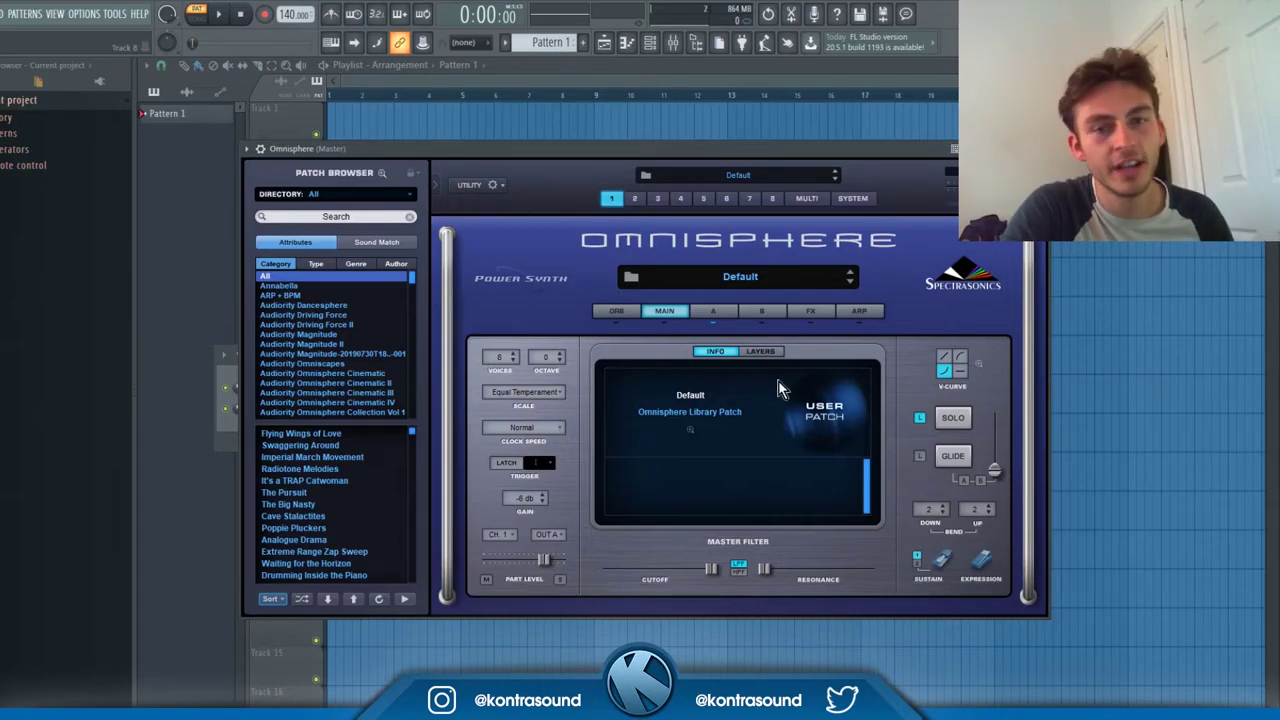
Choose Omnisphere Library, filter to Guitars, load Classic Nylon Guitar, and view its layer A settings
{"action": "left_click", "coordinate": [408, 194]}
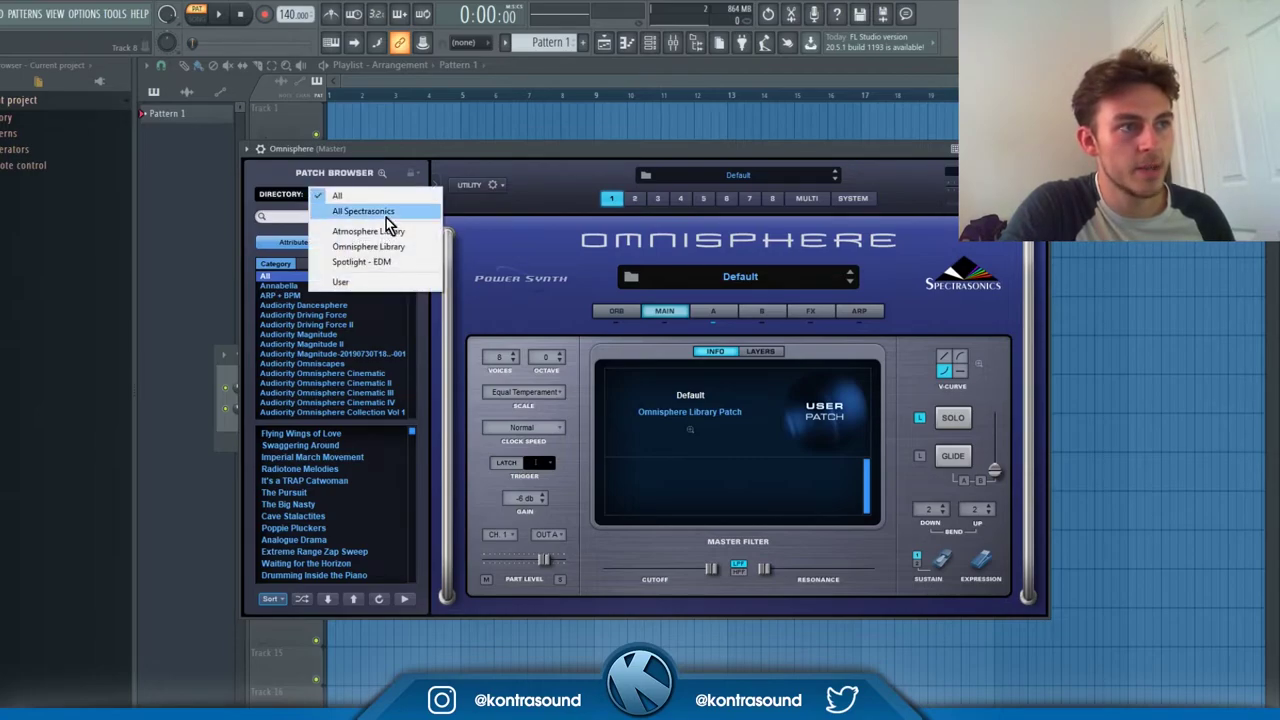
{"action": "left_click", "coordinate": [374, 247]}
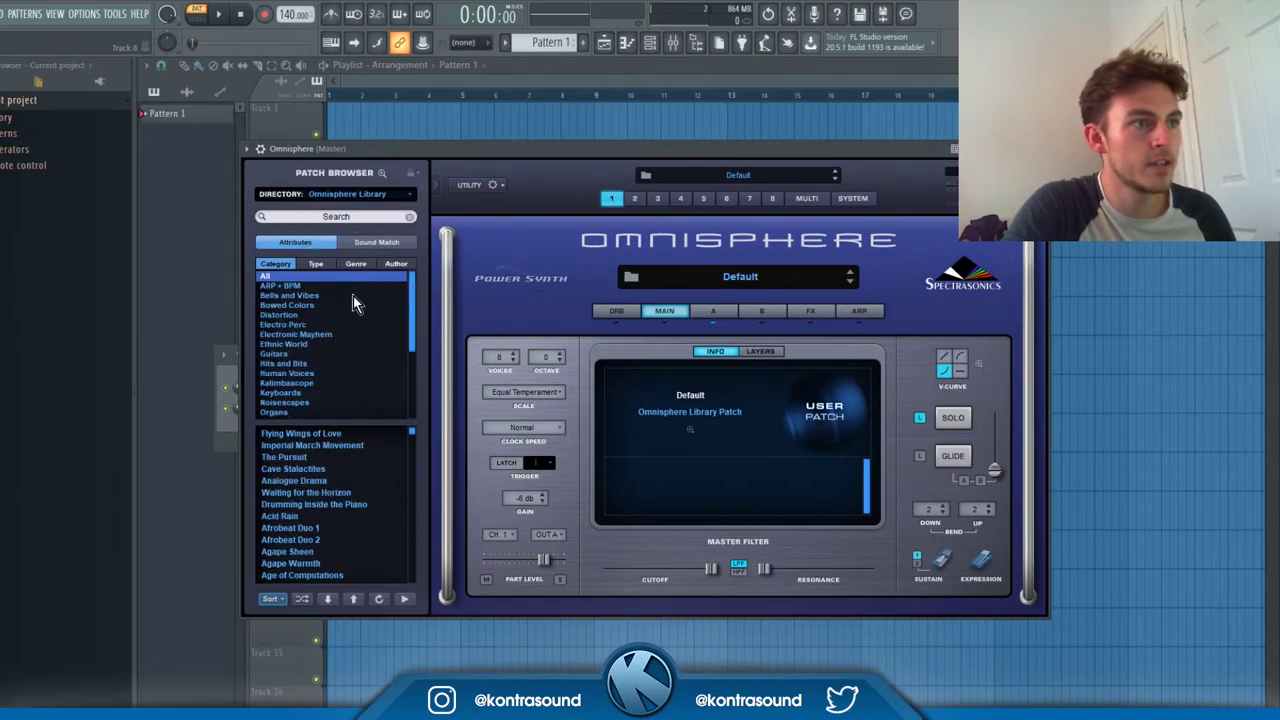
{"action": "left_click", "coordinate": [285, 355]}
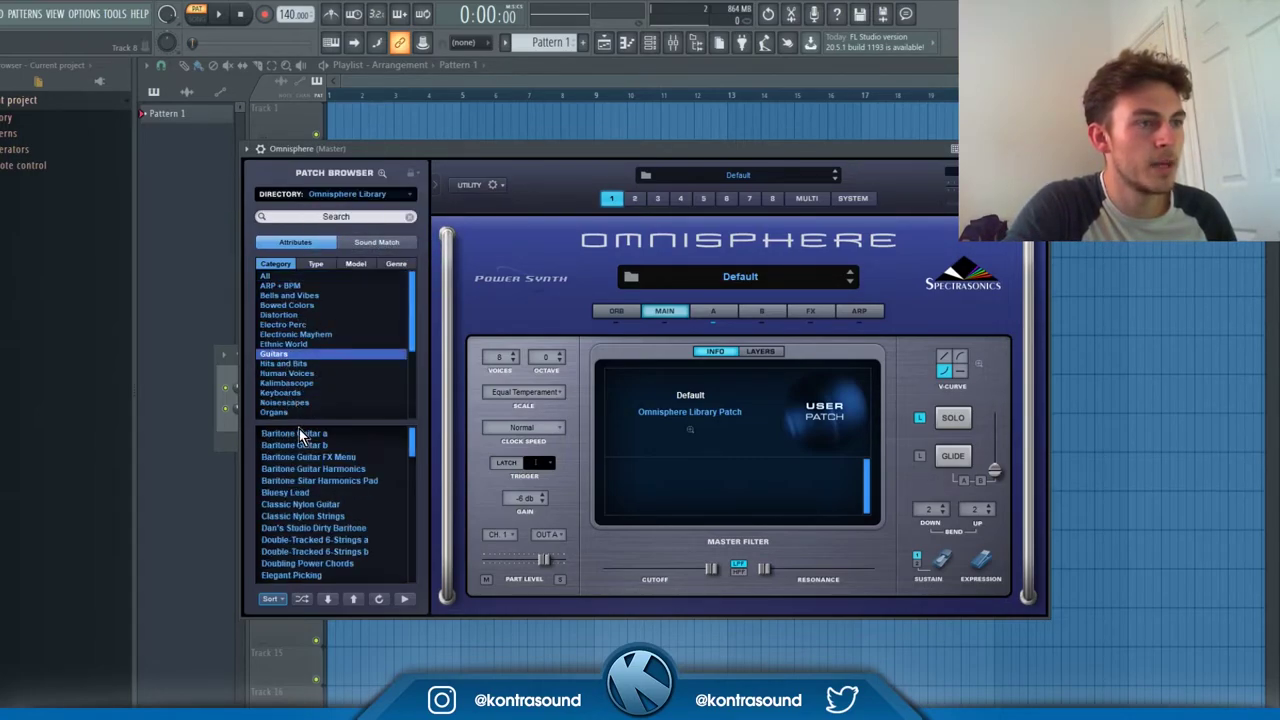
{"action": "left_click", "coordinate": [318, 505]}
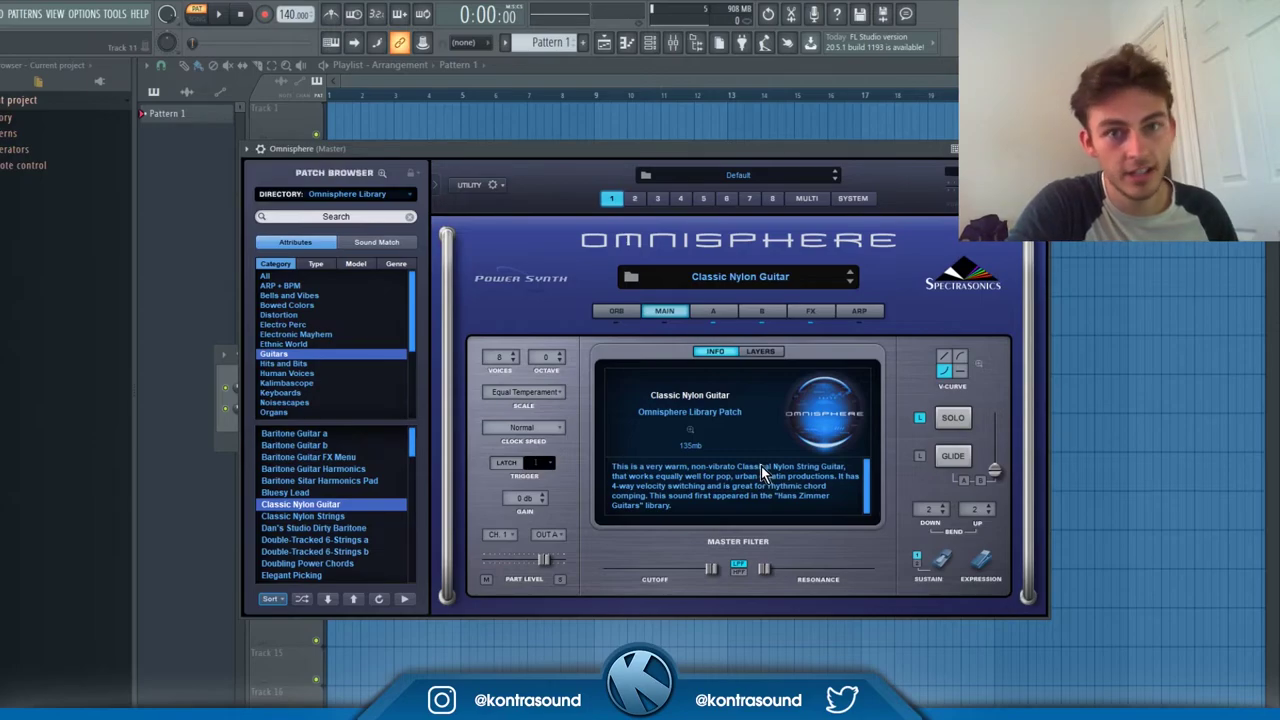
{"action": "left_click", "coordinate": [713, 309]}
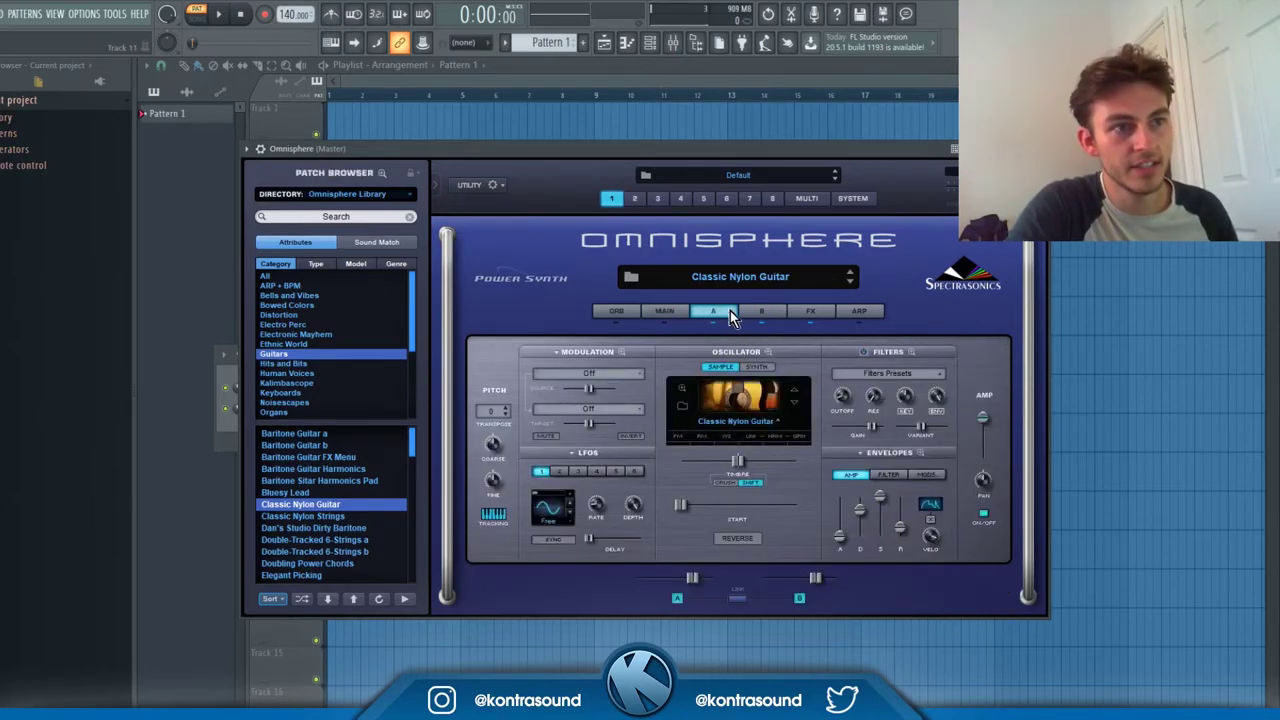
Check layer B's Fingerstyle Harmonics, return to layer A, and briefly open the oscillator zoom
{"action": "left_click", "coordinate": [751, 313]}
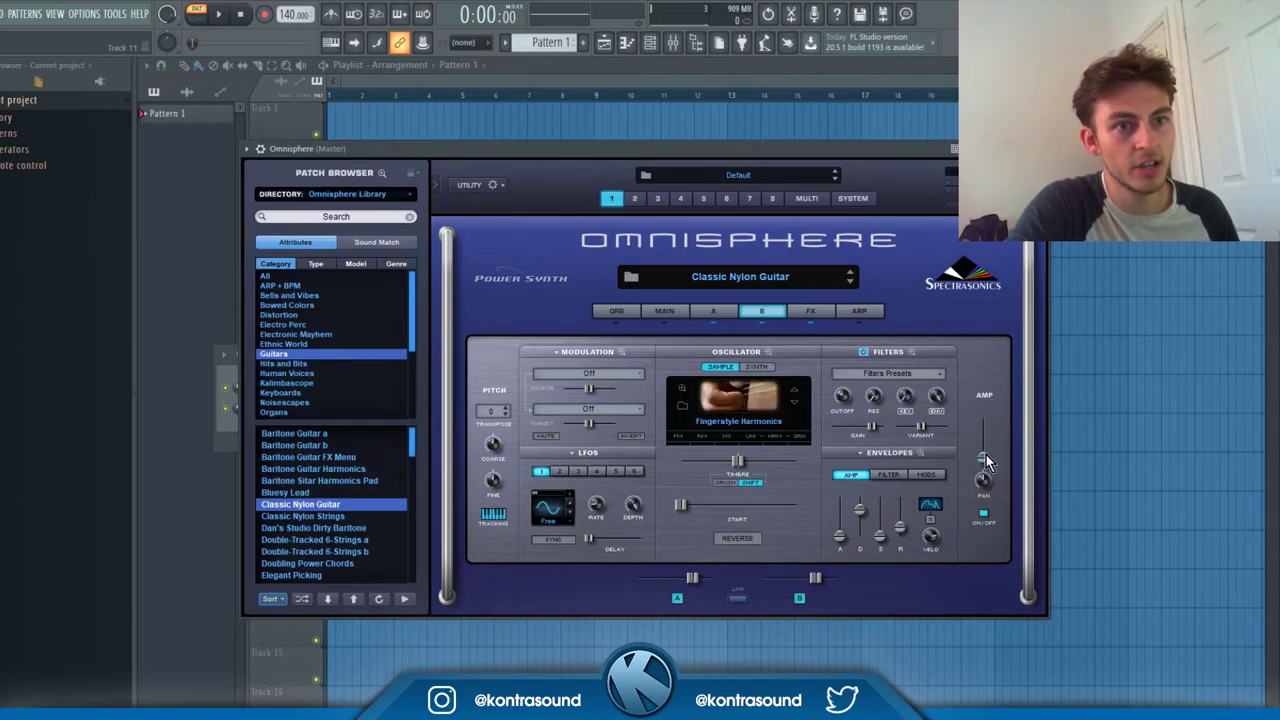
{"action": "left_click", "coordinate": [713, 311]}
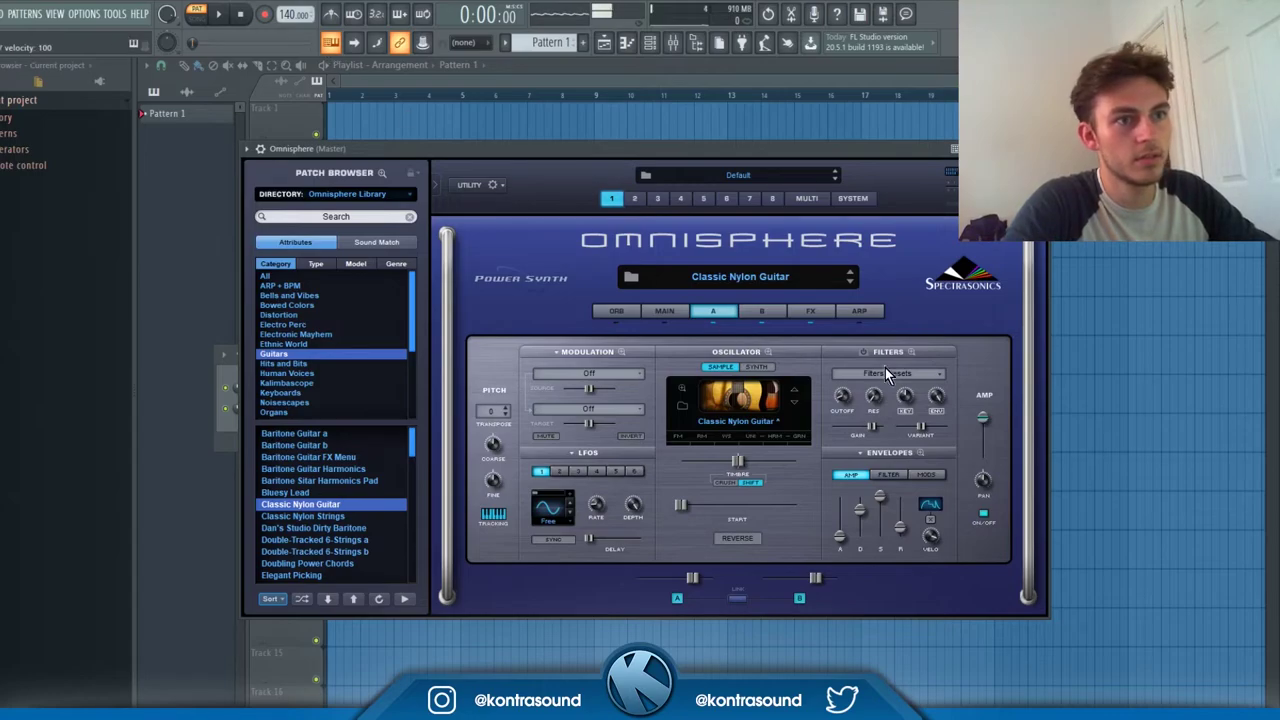
{"action": "left_click", "coordinate": [769, 353]}
{"action": "left_click", "coordinate": [798, 347]}
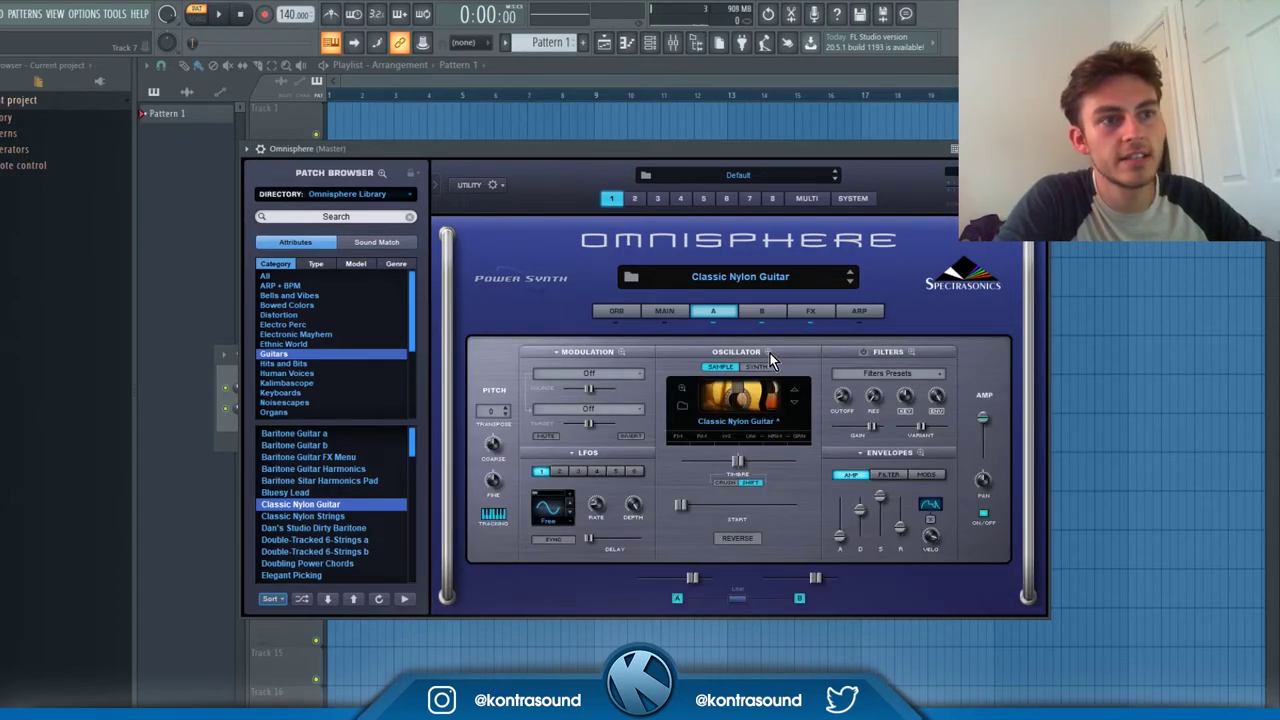
Open the oscillator zoom's GRAN page and toggle the granular engine off and back on
{"action": "left_click", "coordinate": [771, 352]}
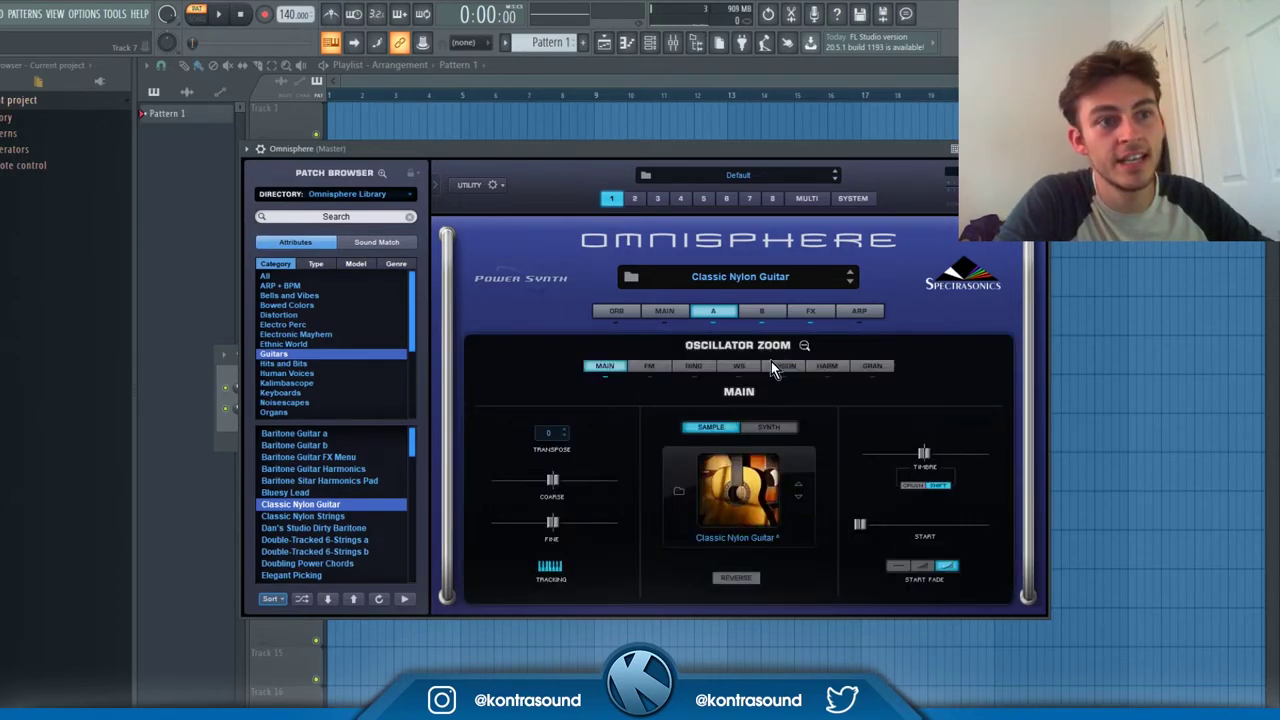
{"action": "left_click", "coordinate": [872, 367]}
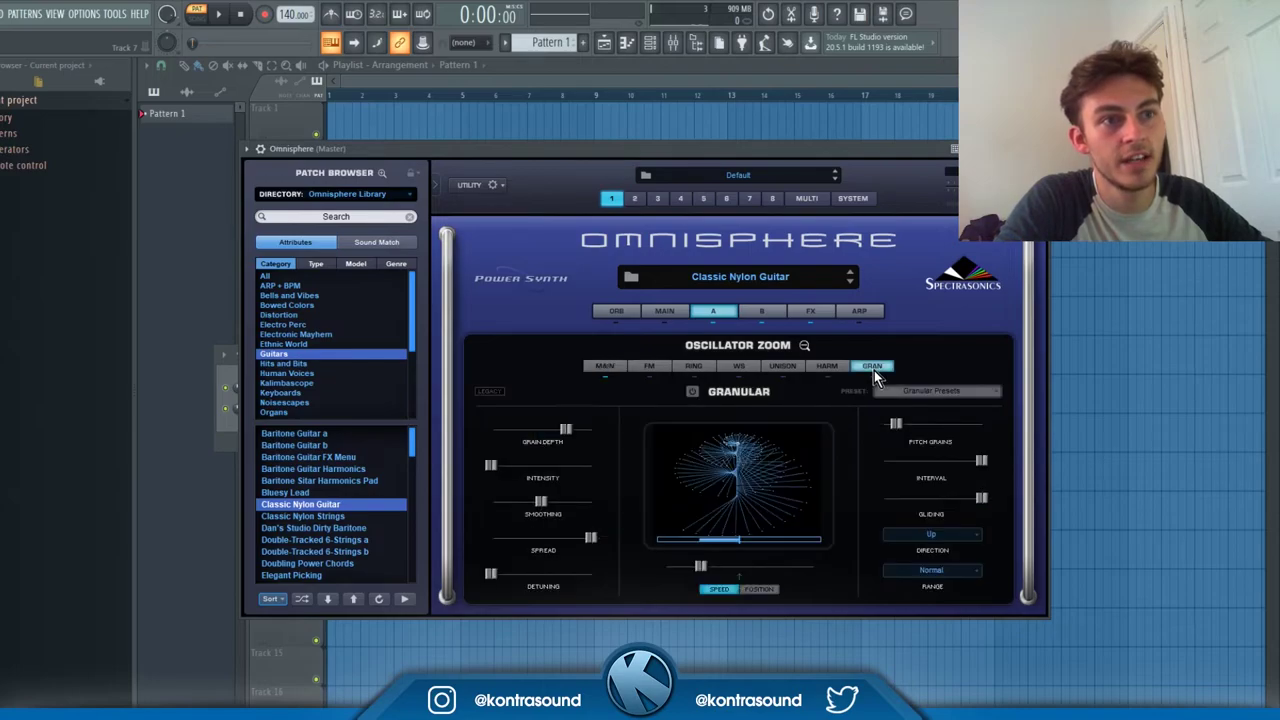
{"action": "left_click", "coordinate": [693, 392]}
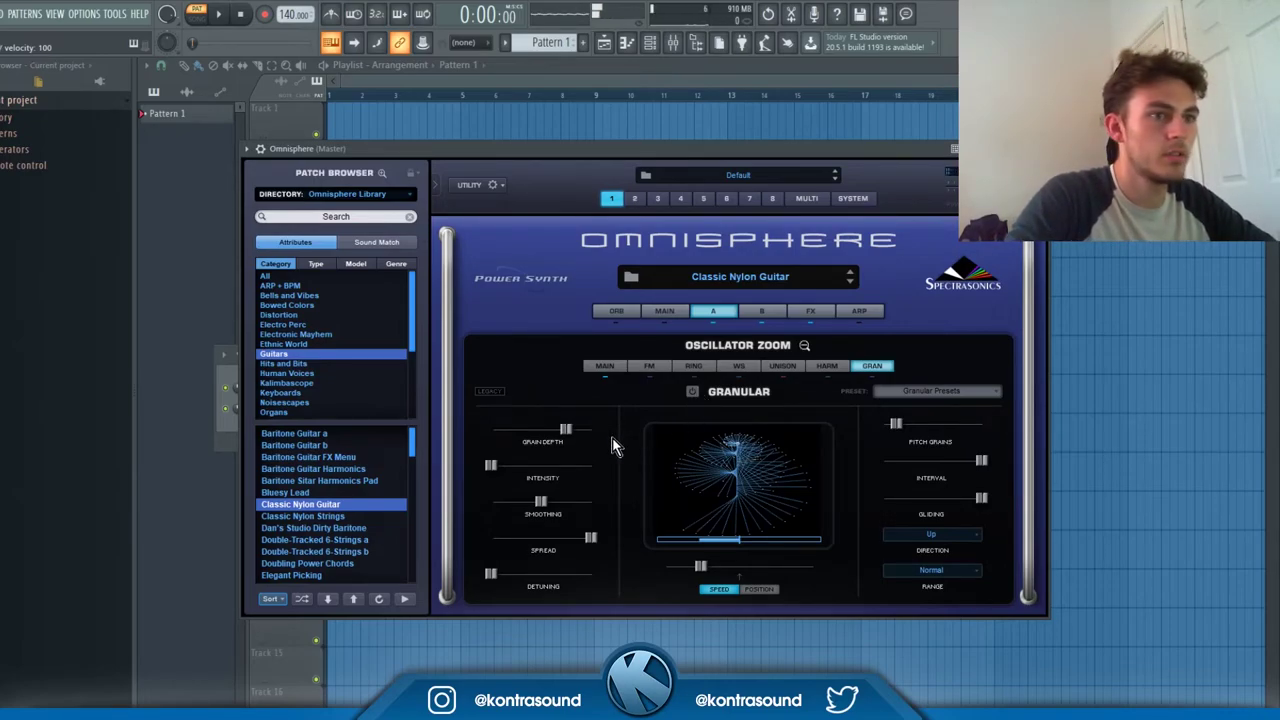
{"action": "left_click", "coordinate": [692, 392]}
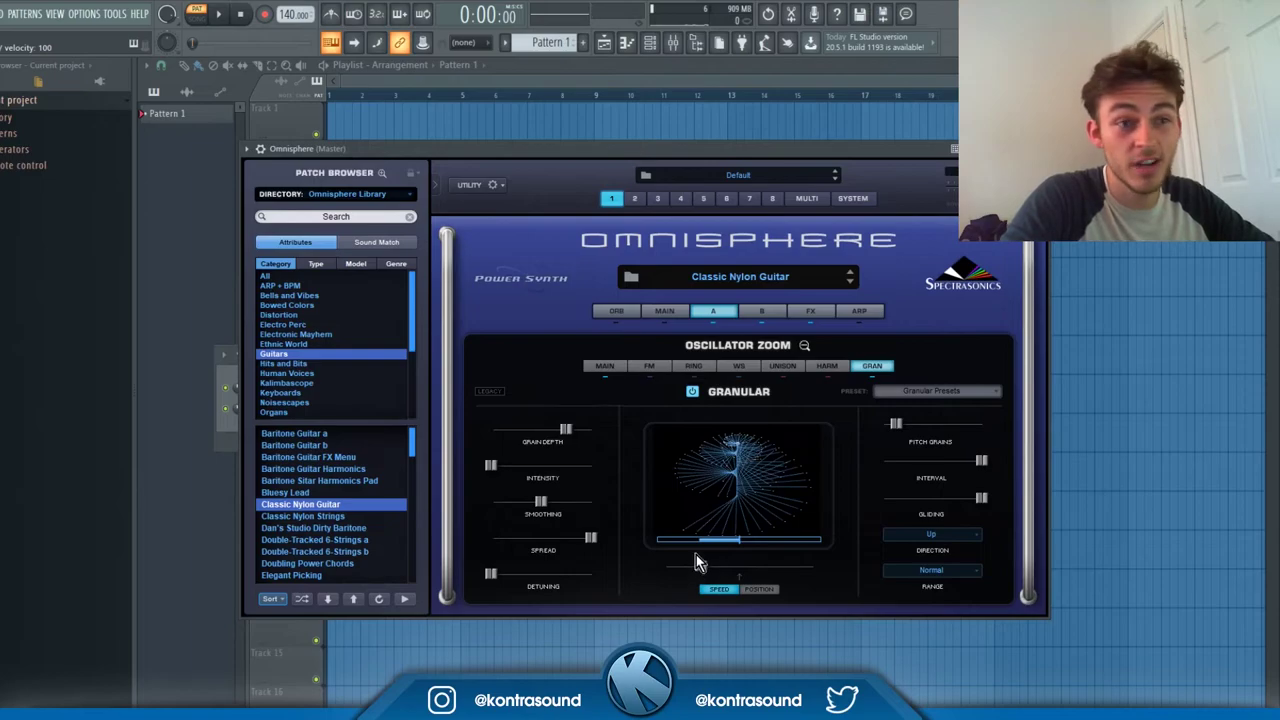
Set grain speed low, intensity near maximum, smoothing almost off, and spread reduced
{"action": "left_click_drag", "start_coordinate": [701, 568], "coordinate": [644, 567]}
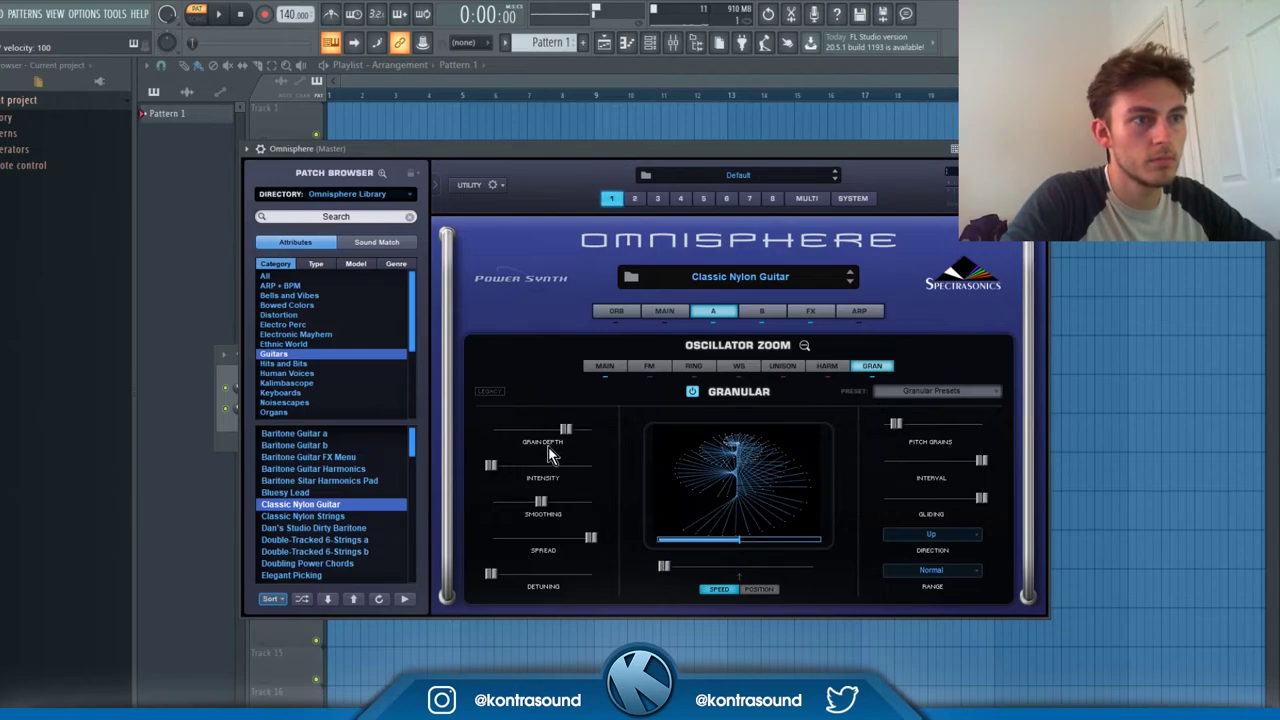
{"action": "left_click_drag", "start_coordinate": [548, 446], "coordinate": [588, 465]}
{"action": "mouse_move", "coordinate": [668, 567]}
{"action": "left_mouse_down"}
{"action": "mouse_move", "coordinate": [770, 568]}
{"action": "mouse_move", "coordinate": [664, 568]}
{"action": "left_mouse_up"}
{"action": "left_click_drag", "start_coordinate": [540, 501], "coordinate": [487, 509]}
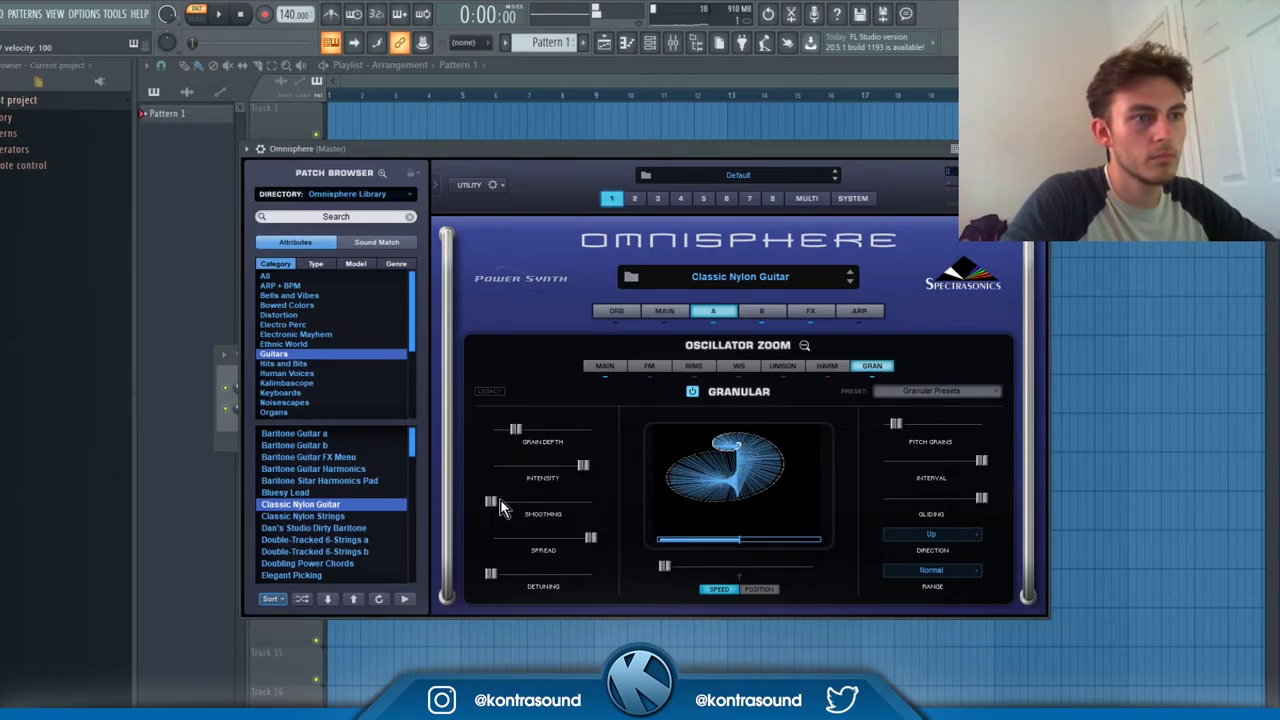
{"action": "left_click_drag", "start_coordinate": [589, 540], "coordinate": [485, 542]}
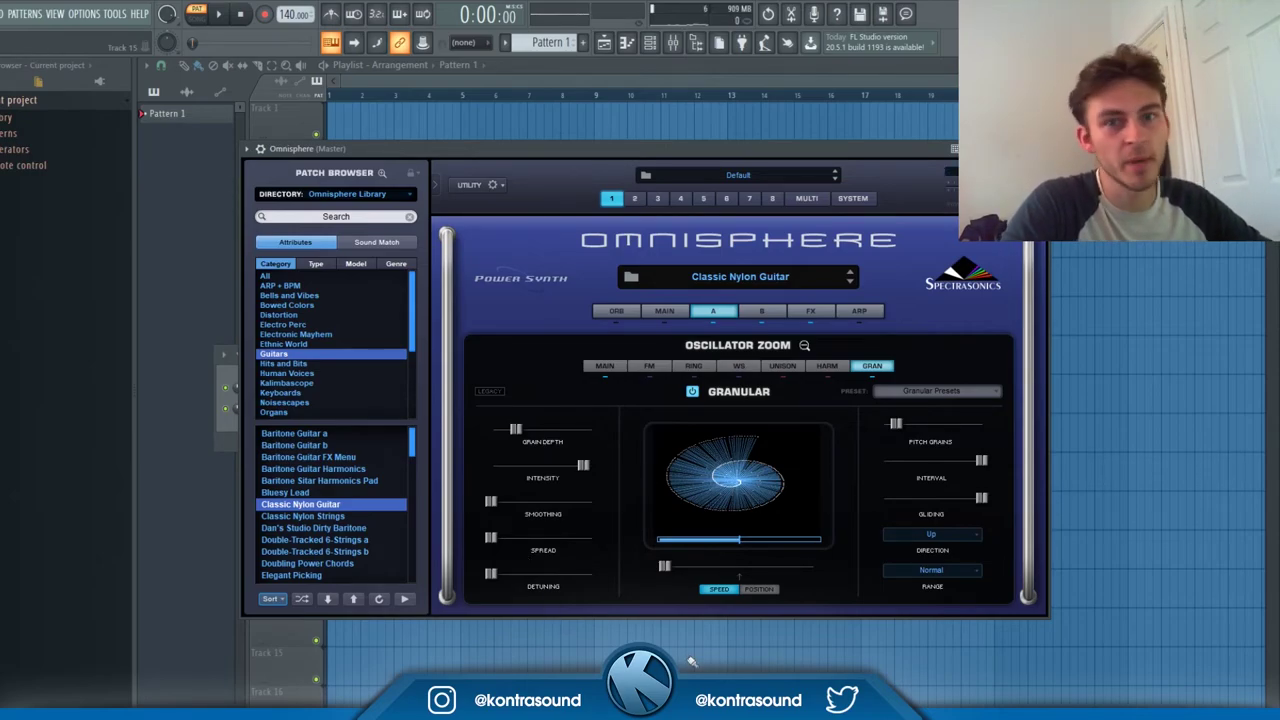
Show all categories, then open User Audio from the Utility menu and cancel its file dialog
{"action": "left_click", "coordinate": [266, 276]}
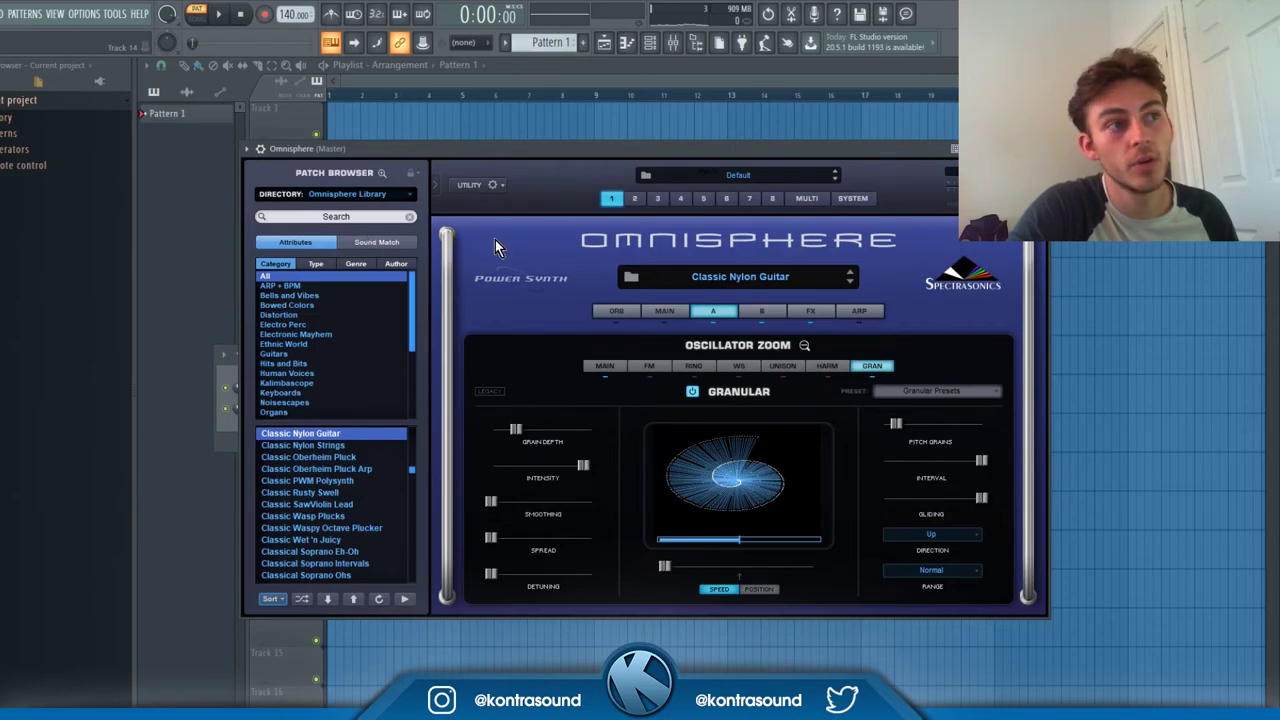
{"action": "left_click", "coordinate": [500, 187]}
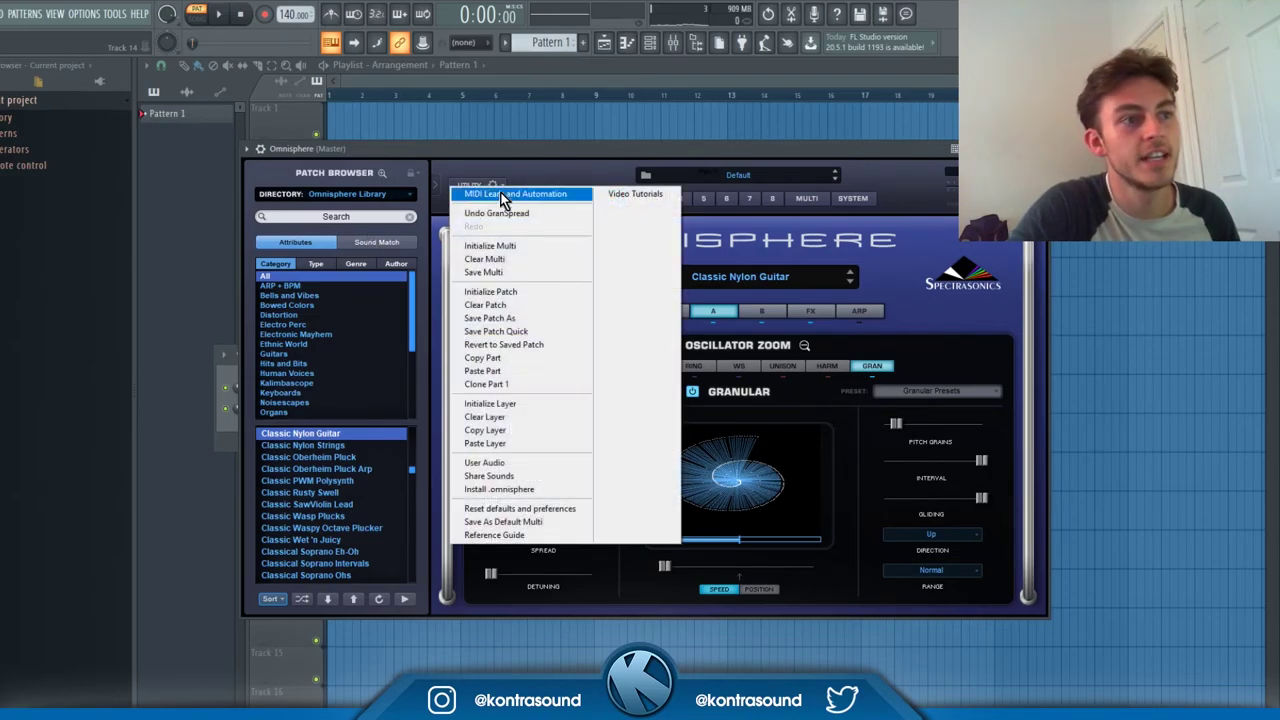
{"action": "left_click", "coordinate": [507, 463]}
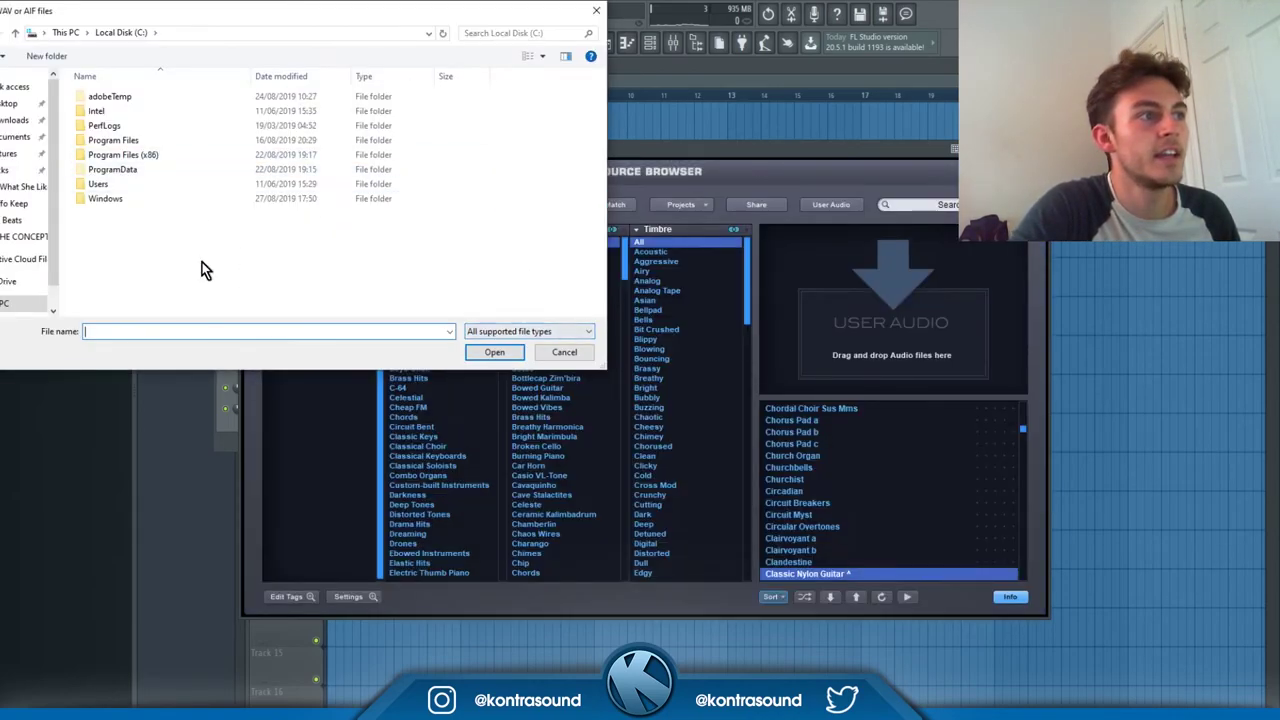
{"action": "left_click", "coordinate": [584, 357]}
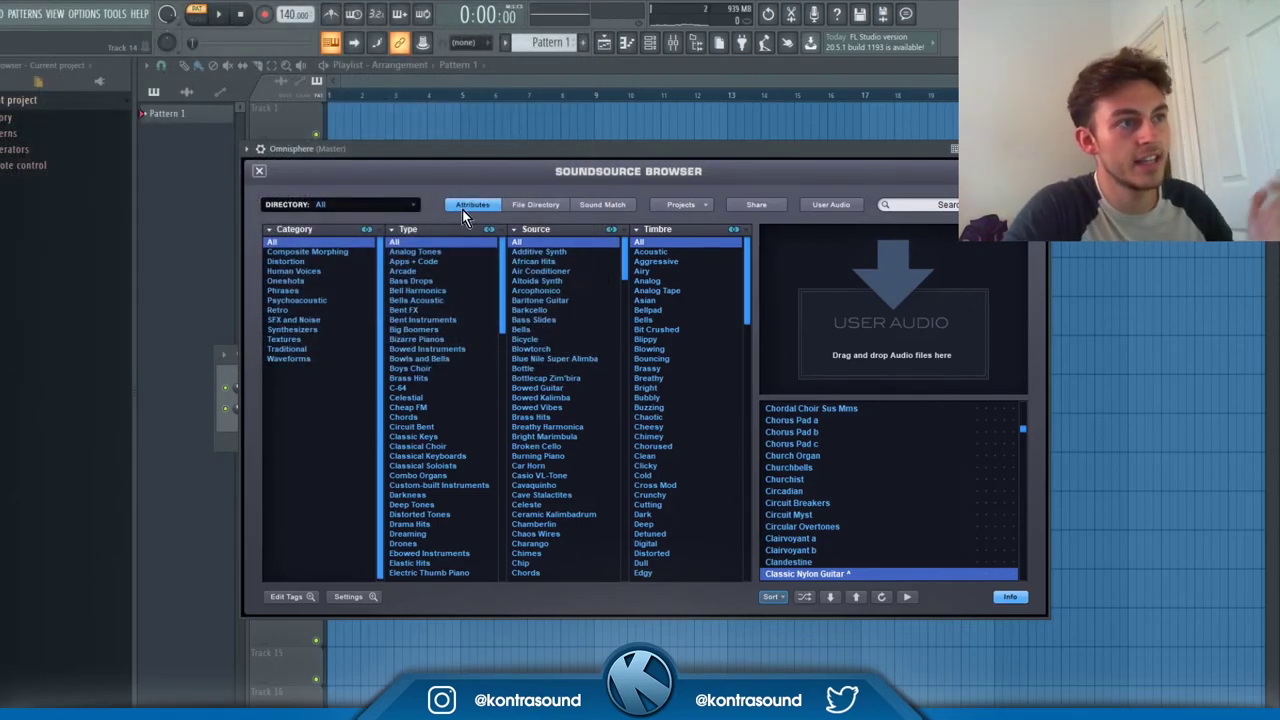
Close the SoundSource Browser and the Omnisphere window, returning to FL Studio's Playlist
{"action": "left_click", "coordinate": [410, 204]}
{"action": "left_click", "coordinate": [365, 206]}
{"action": "left_click", "coordinate": [258, 170]}
{"action": "left_click", "coordinate": [410, 195]}
{"action": "left_click", "coordinate": [377, 277]}
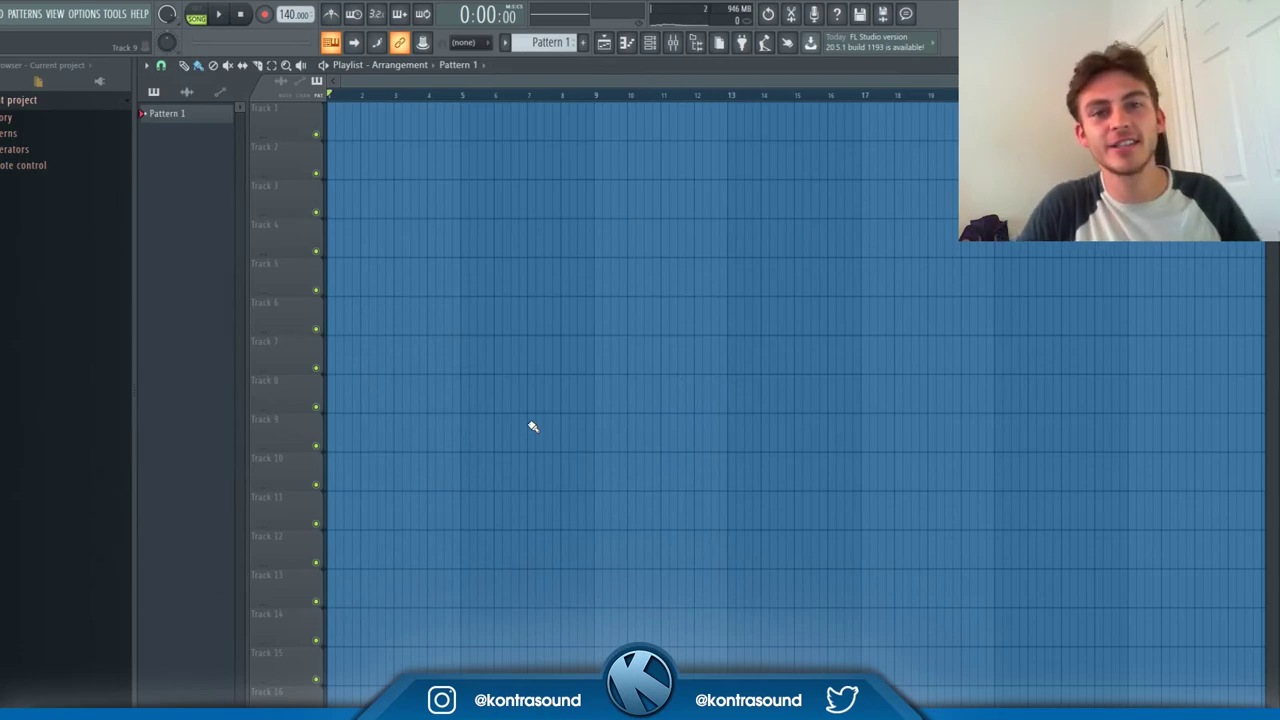